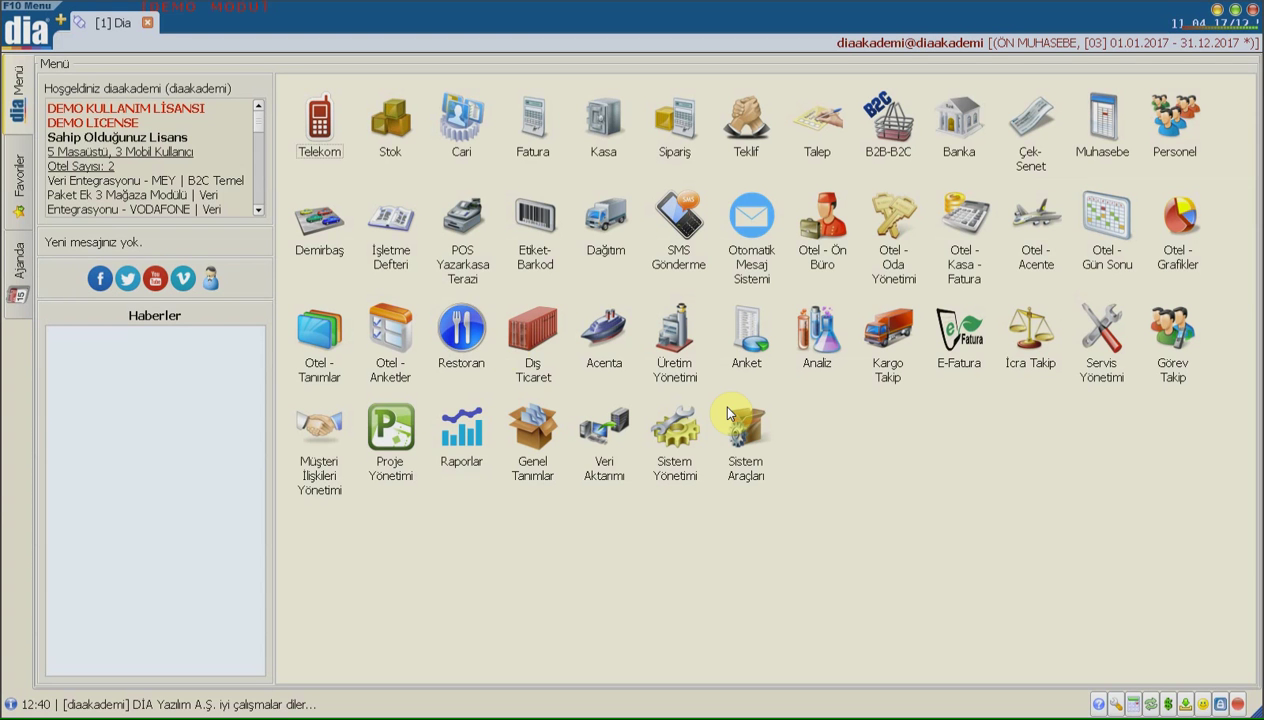
# Search the screens and reports for "kar zarar" and open Kar-Zarar Raporu (Stok) from the Stok purchase-sales reports
pyautogui.click(35, 38)
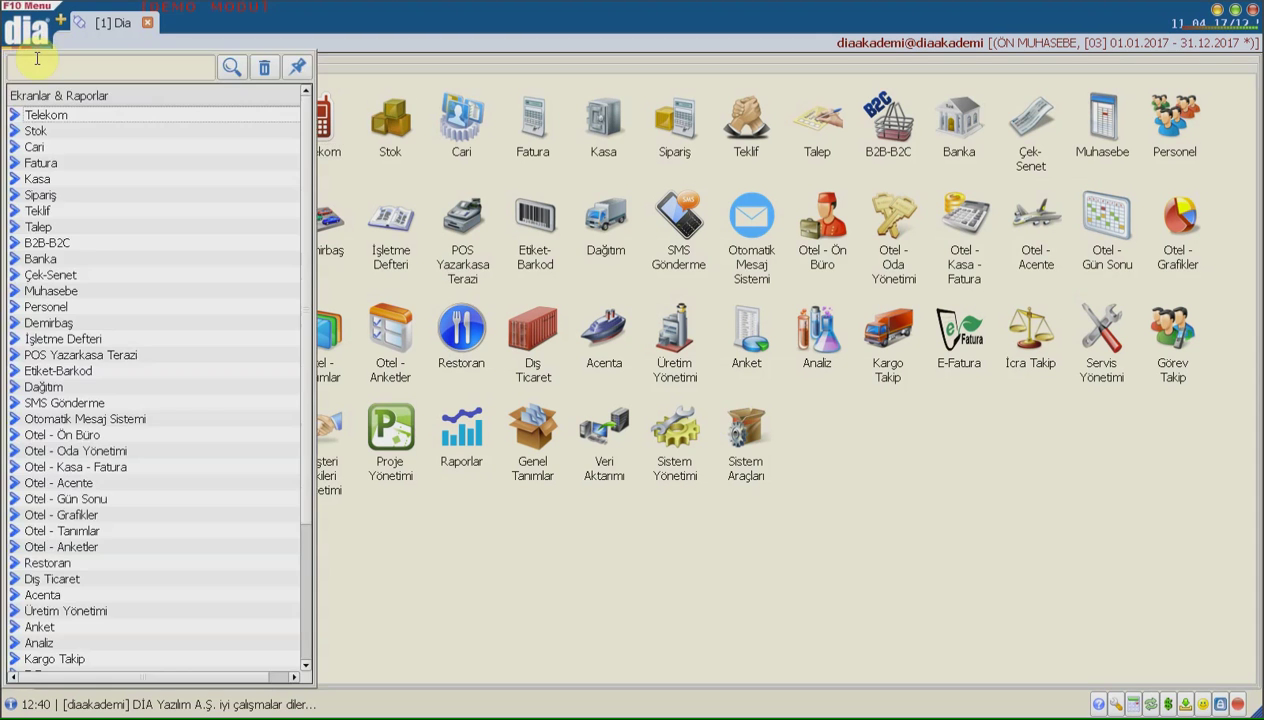
pyautogui.click(36, 60)
pyautogui.write('kar zarar')
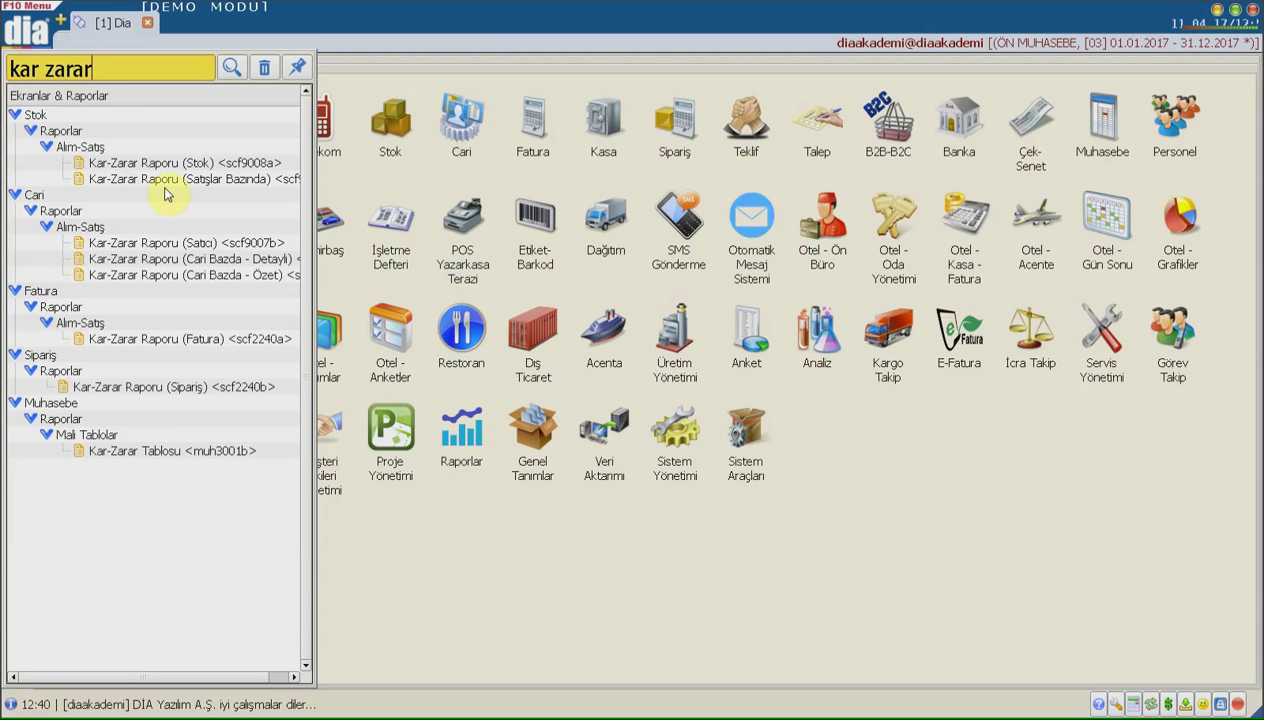
pyautogui.moveTo(166, 194)
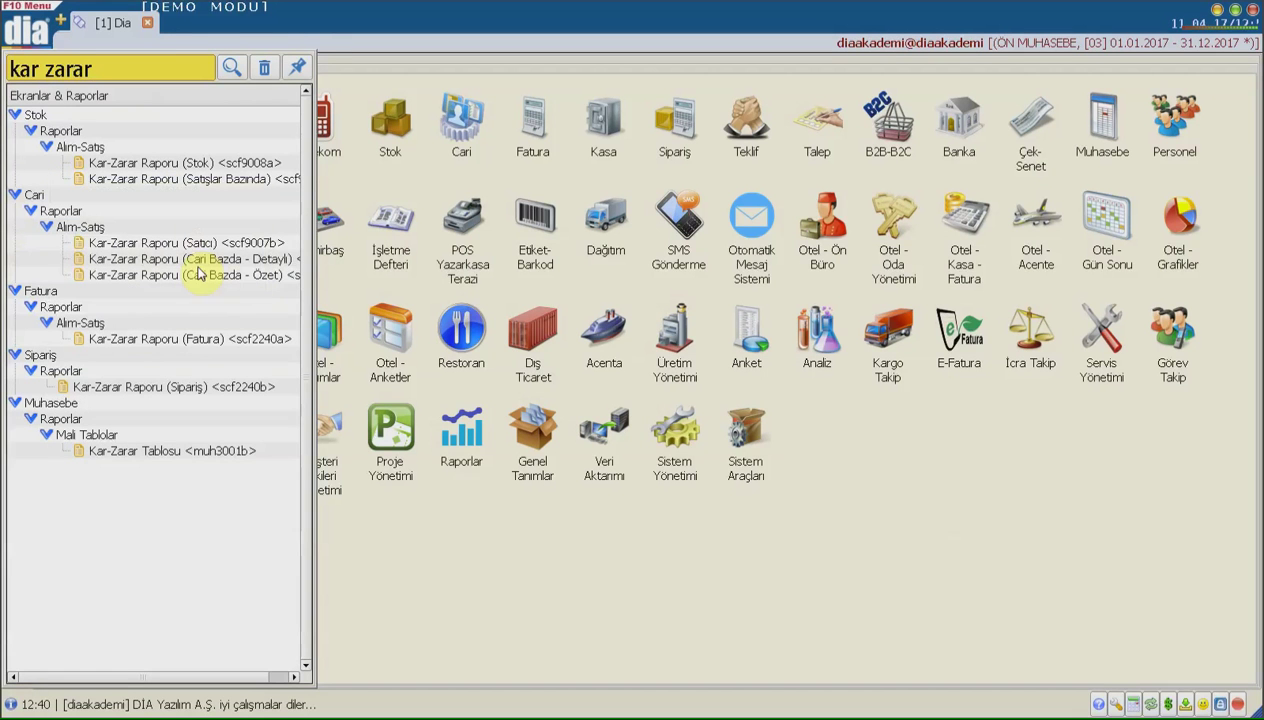
pyautogui.moveTo(280, 258)
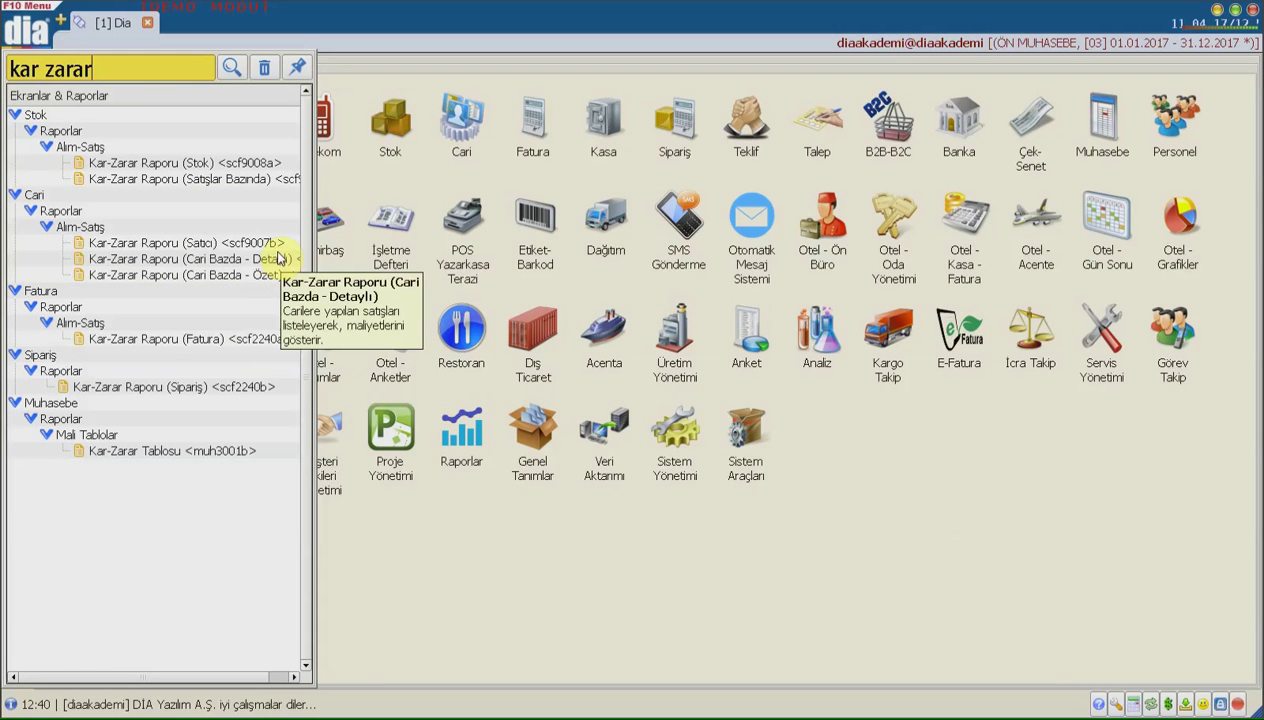
pyautogui.moveTo(47, 311)
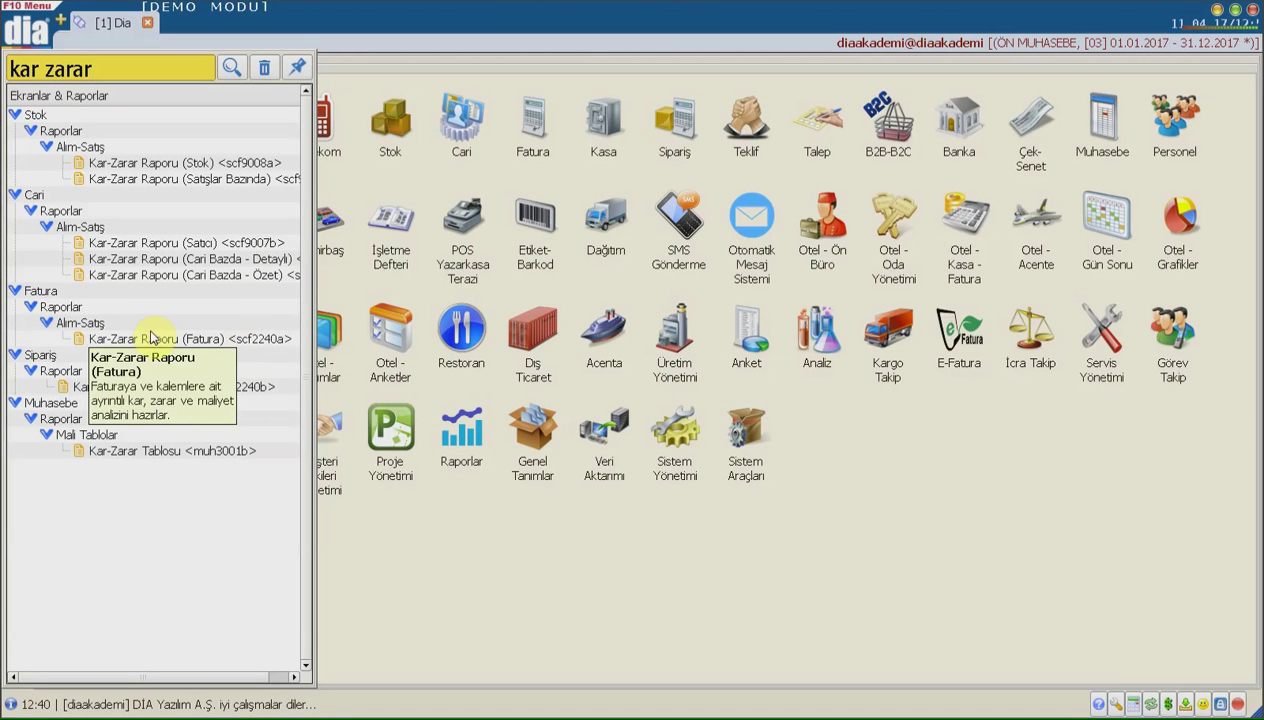
pyautogui.moveTo(286, 387)
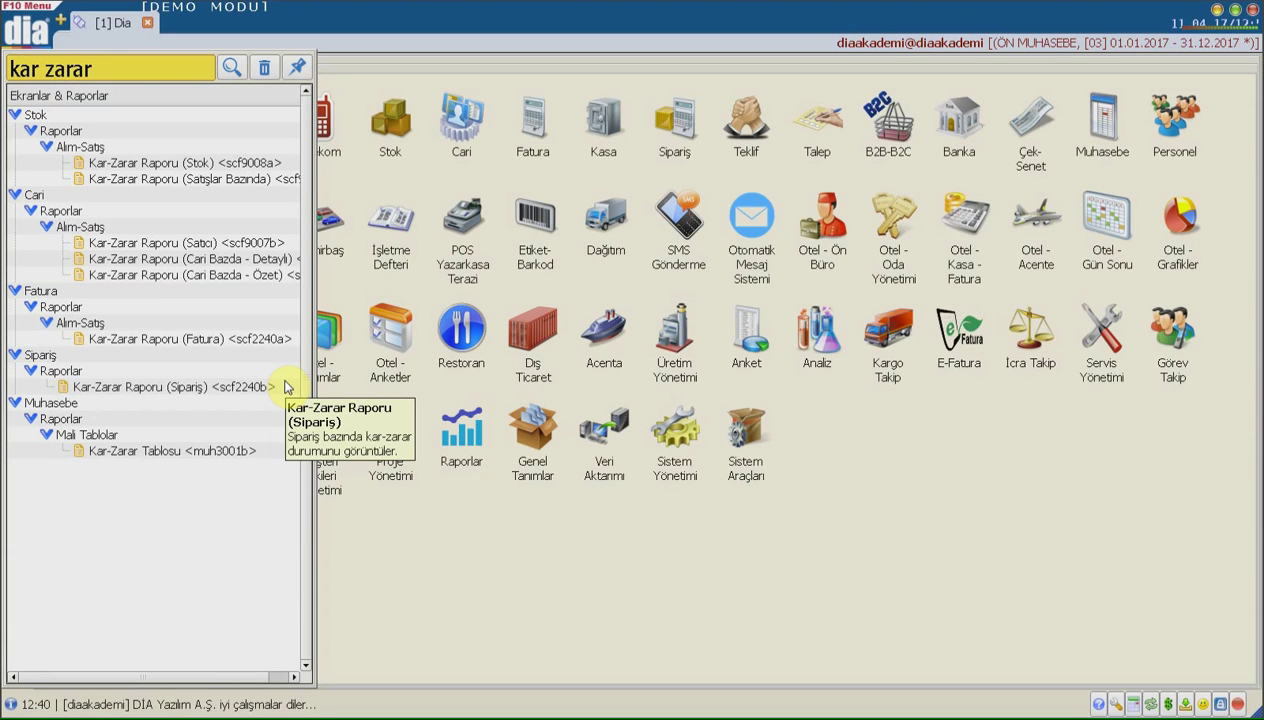
pyautogui.doubleClick(210, 165)
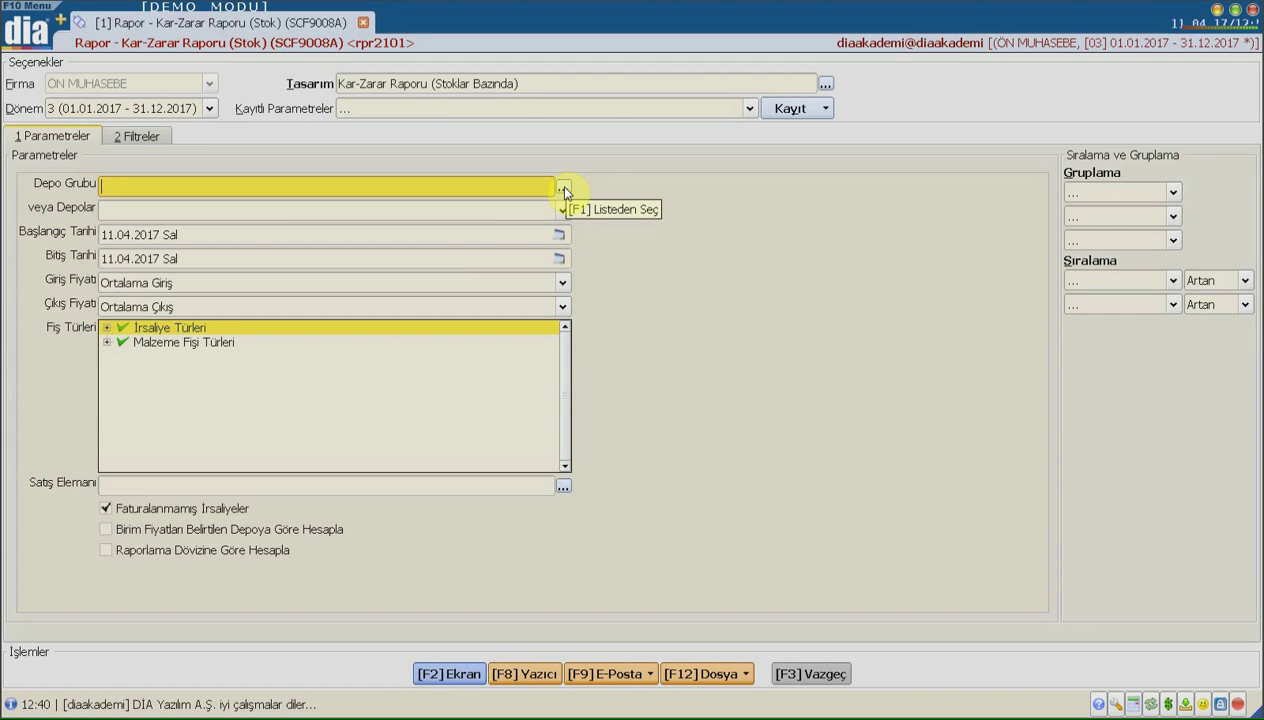
# Include the warehouses MERKEZ - MERKEZ, MERKEZ - ACIBADEM DEPO and ANKARA - ANKARA in the report
pyautogui.click(563, 212)
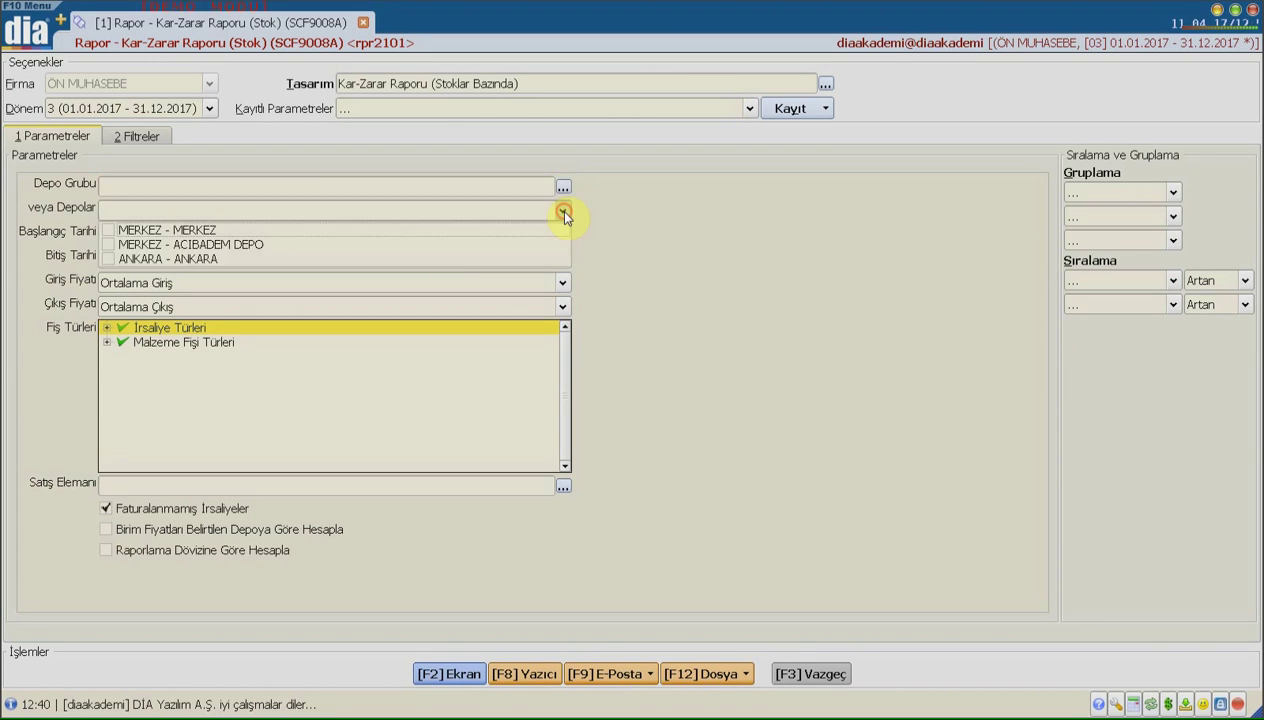
pyautogui.click(108, 231)
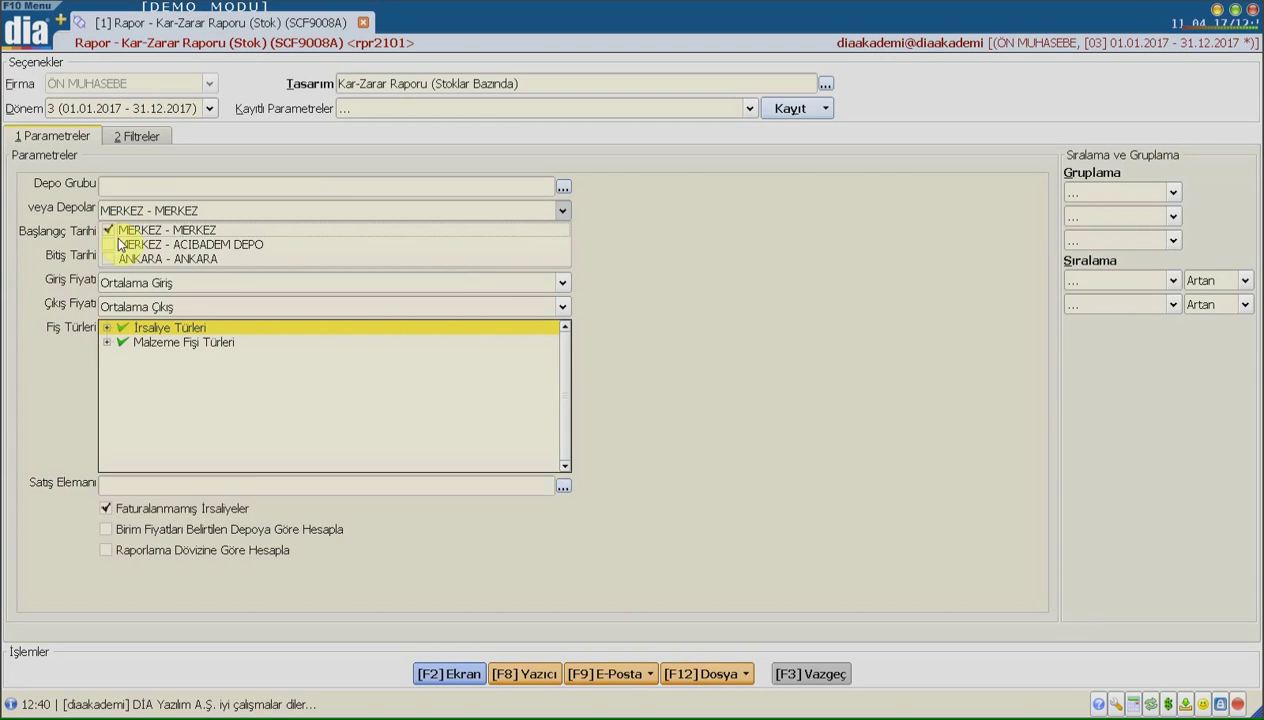
pyautogui.click(108, 245)
pyautogui.click(108, 259)
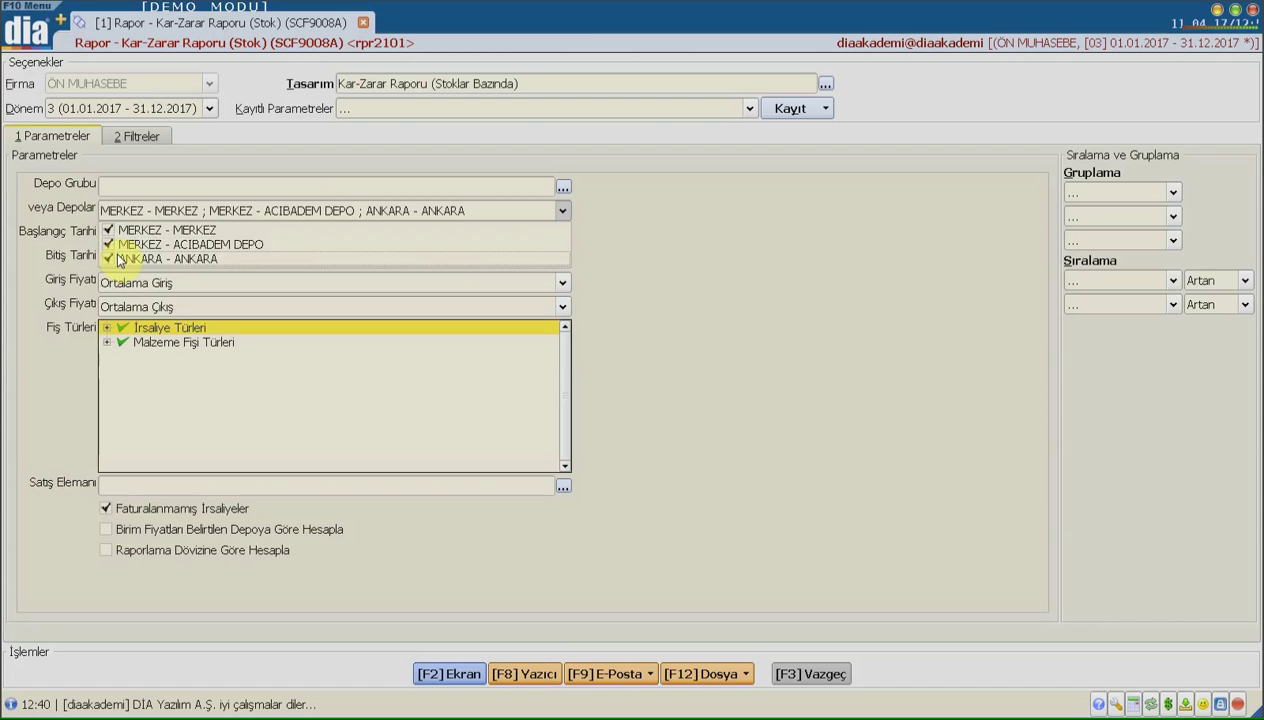
pyautogui.click(738, 211)
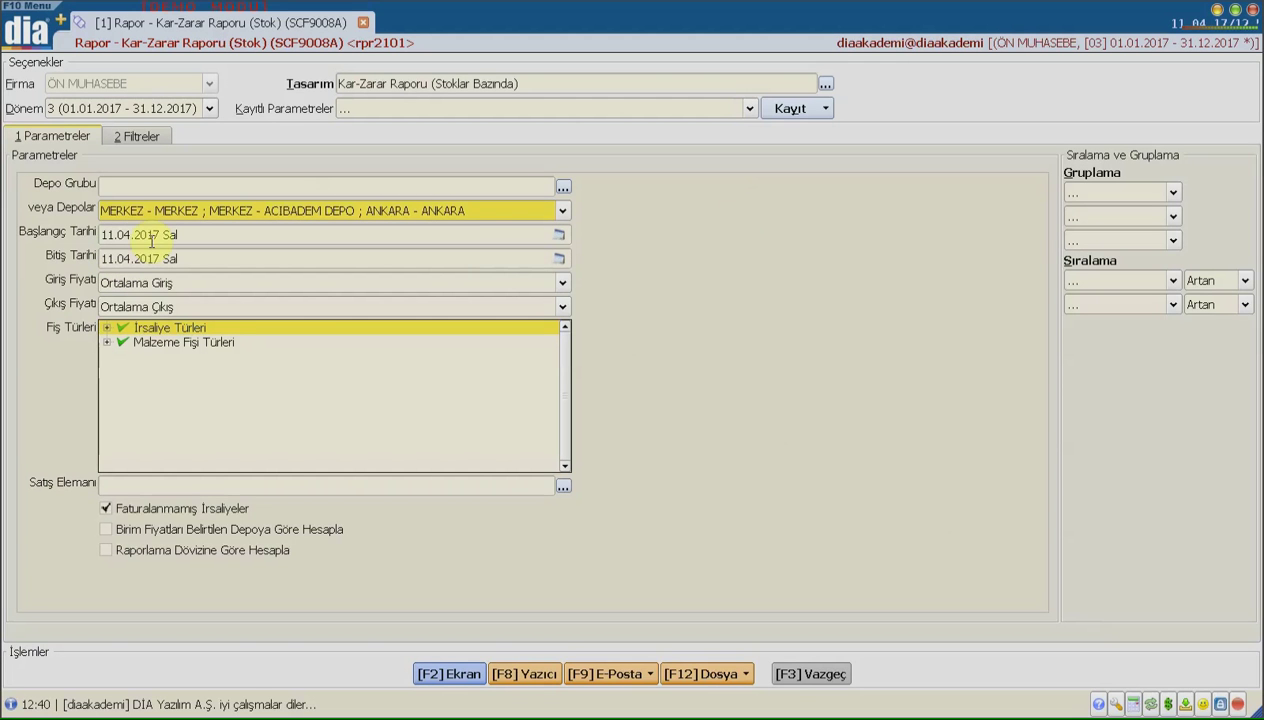
# Examine the start and end date fields and the price options offered for Giriş Fiyatı and Çıkış Fiyatı
pyautogui.click(120, 234)
pyautogui.click(123, 258)
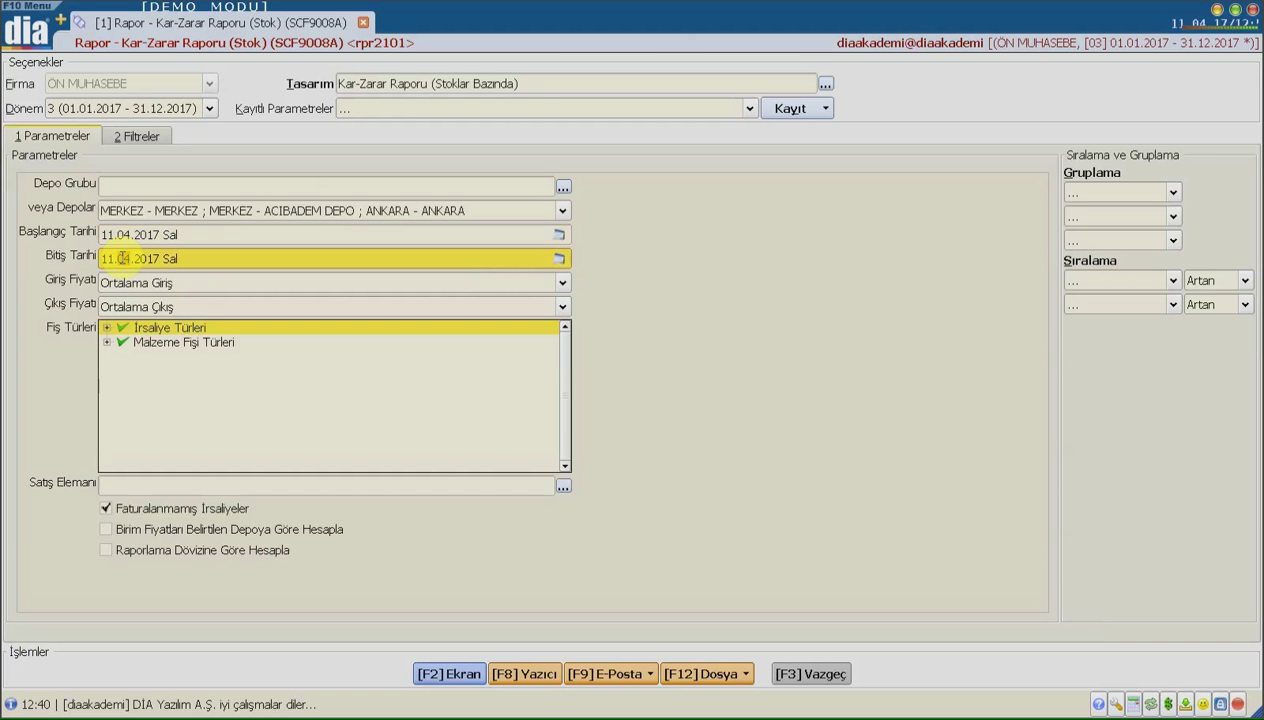
pyautogui.click(126, 283)
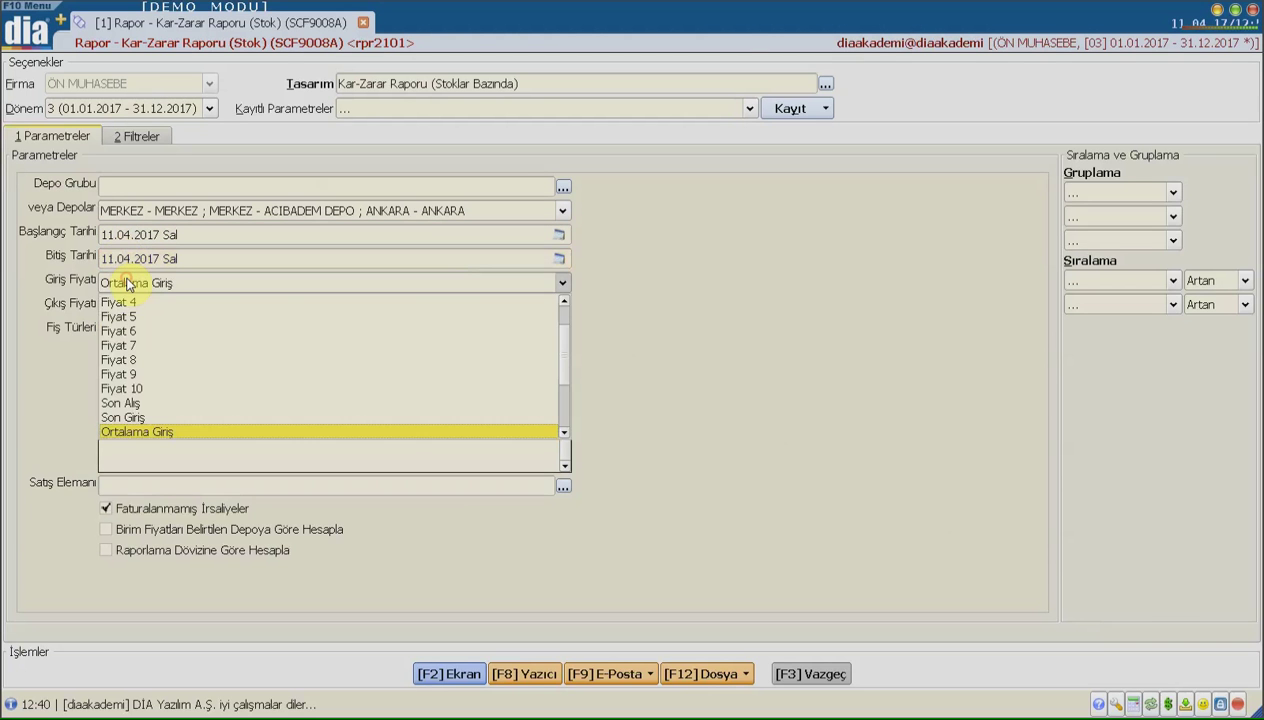
pyautogui.scroll(1, 149, 302)
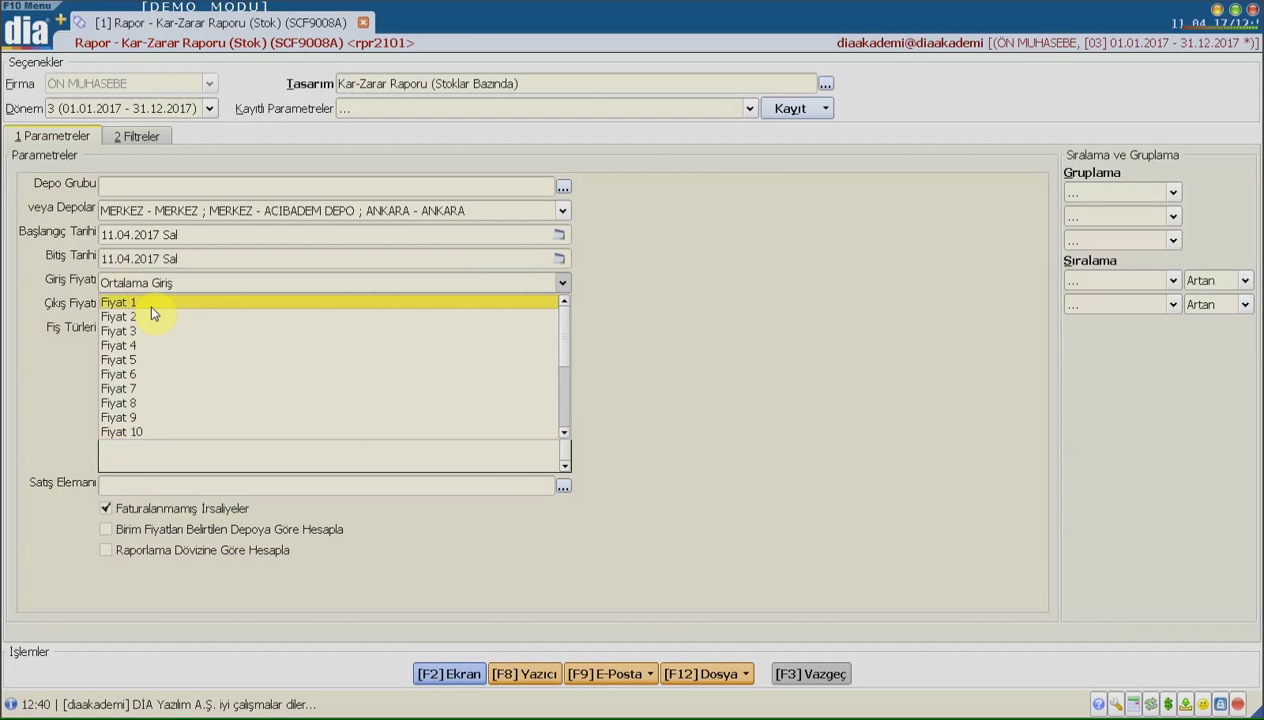
pyautogui.scroll(-1, 157, 328)
pyautogui.scroll(-1, 158, 380)
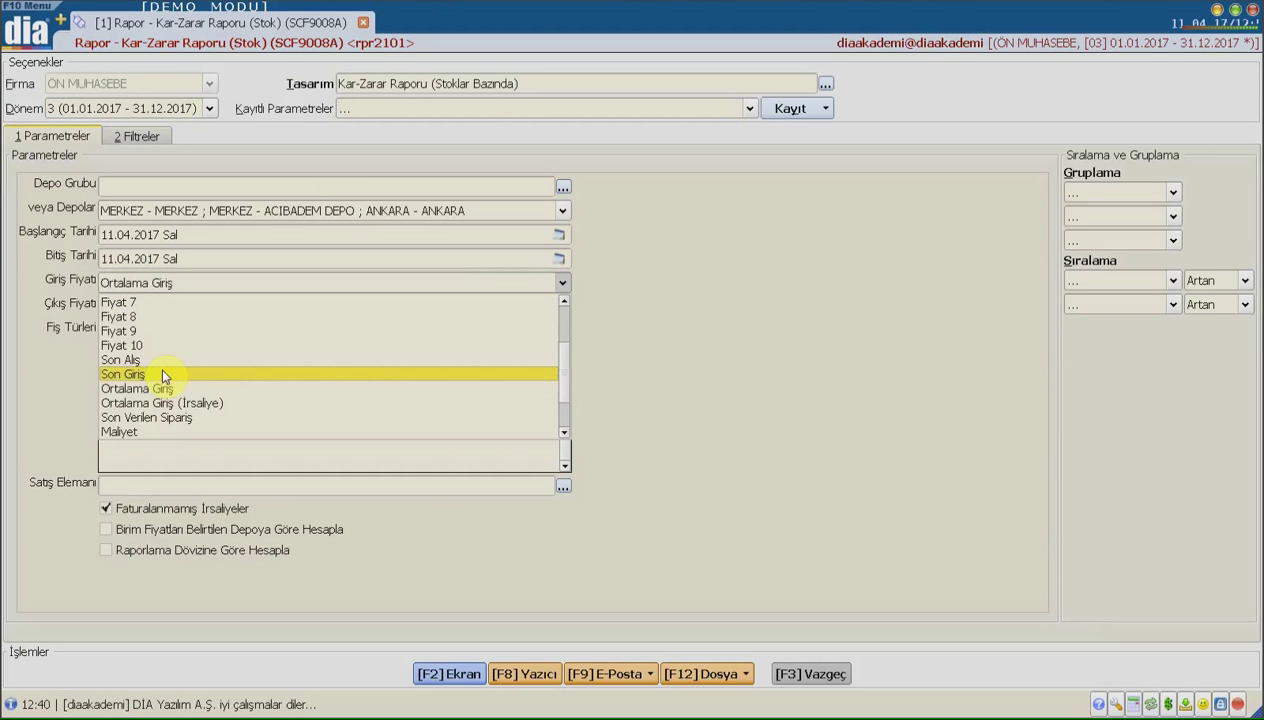
pyautogui.scroll(-1, 170, 400)
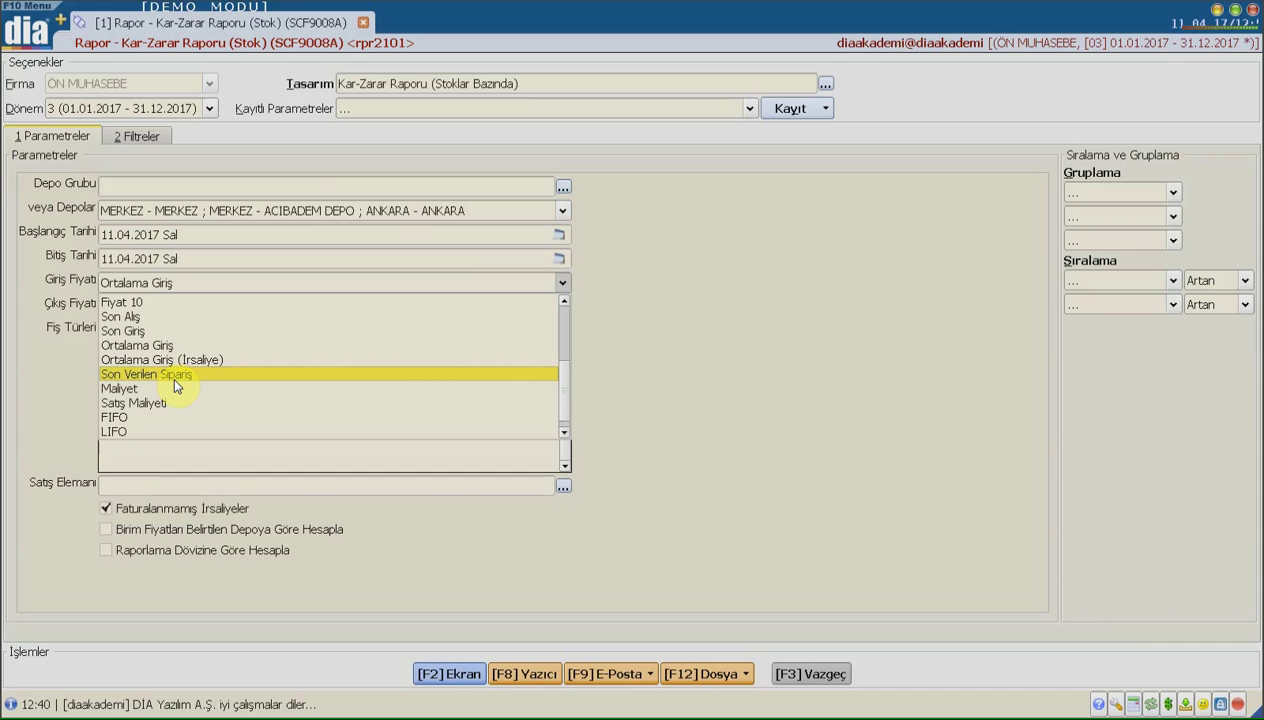
pyautogui.scroll(-1, 178, 392)
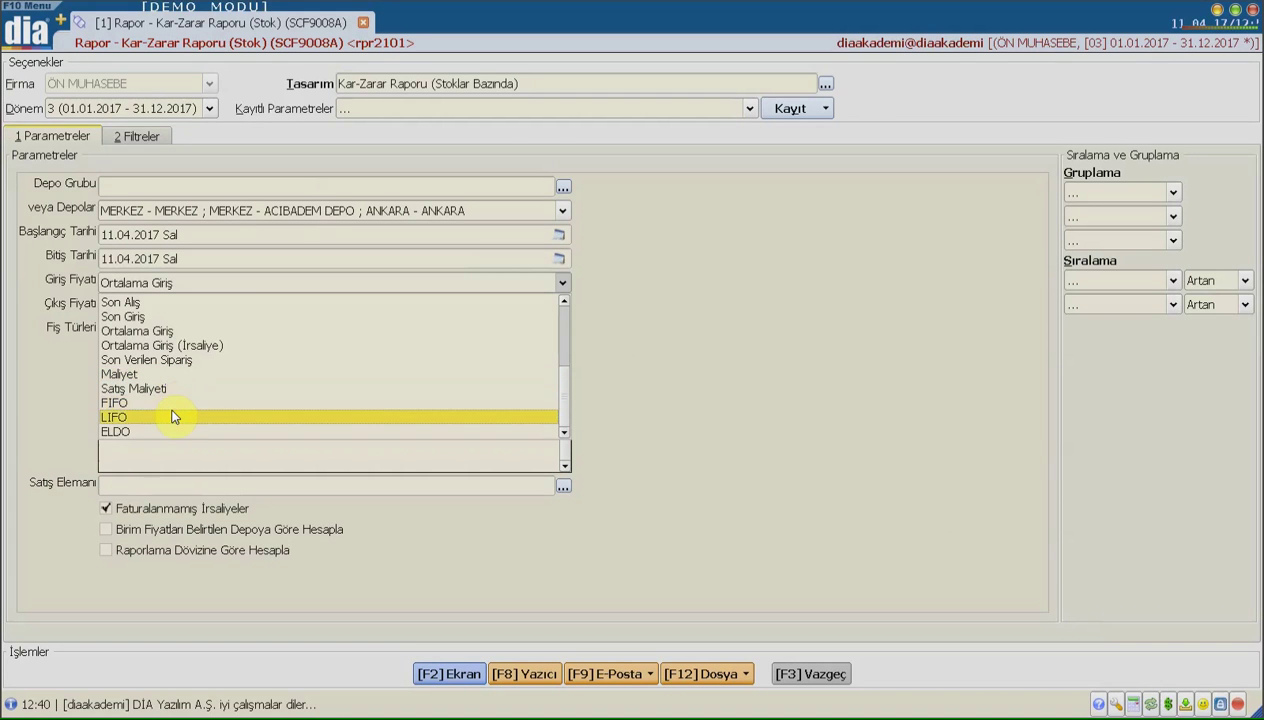
pyautogui.click(62, 394)
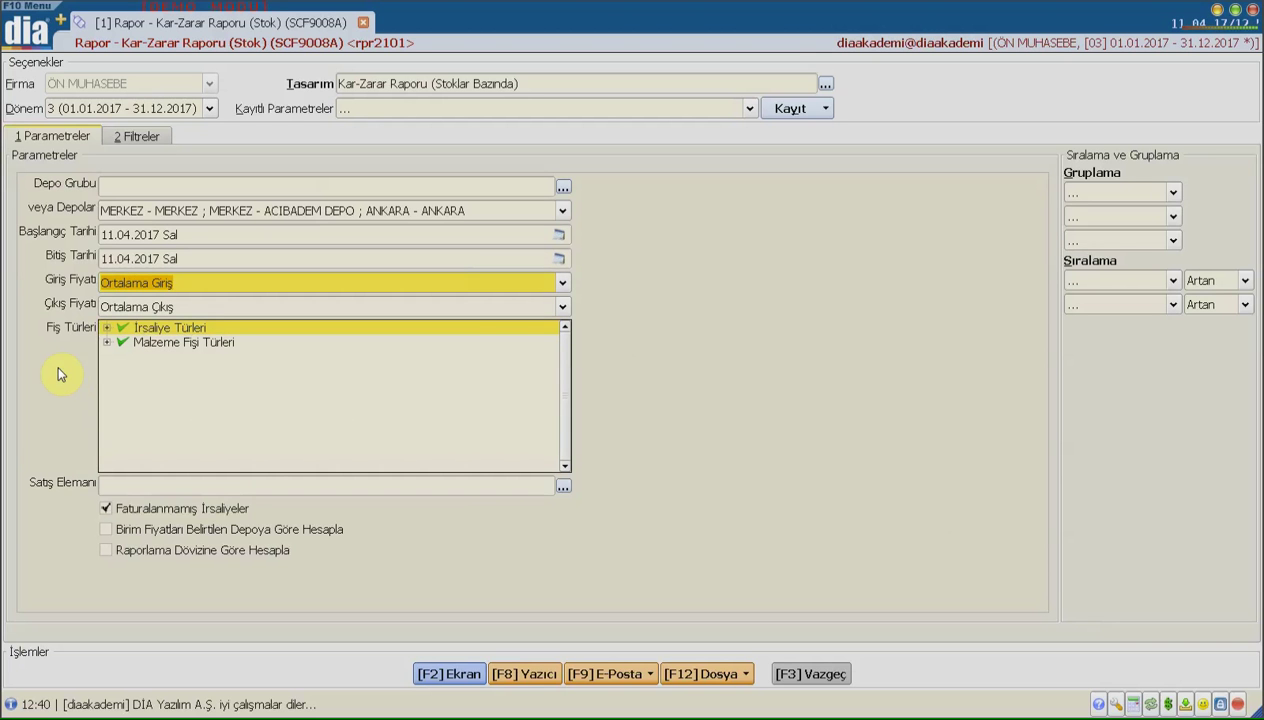
pyautogui.click(126, 308)
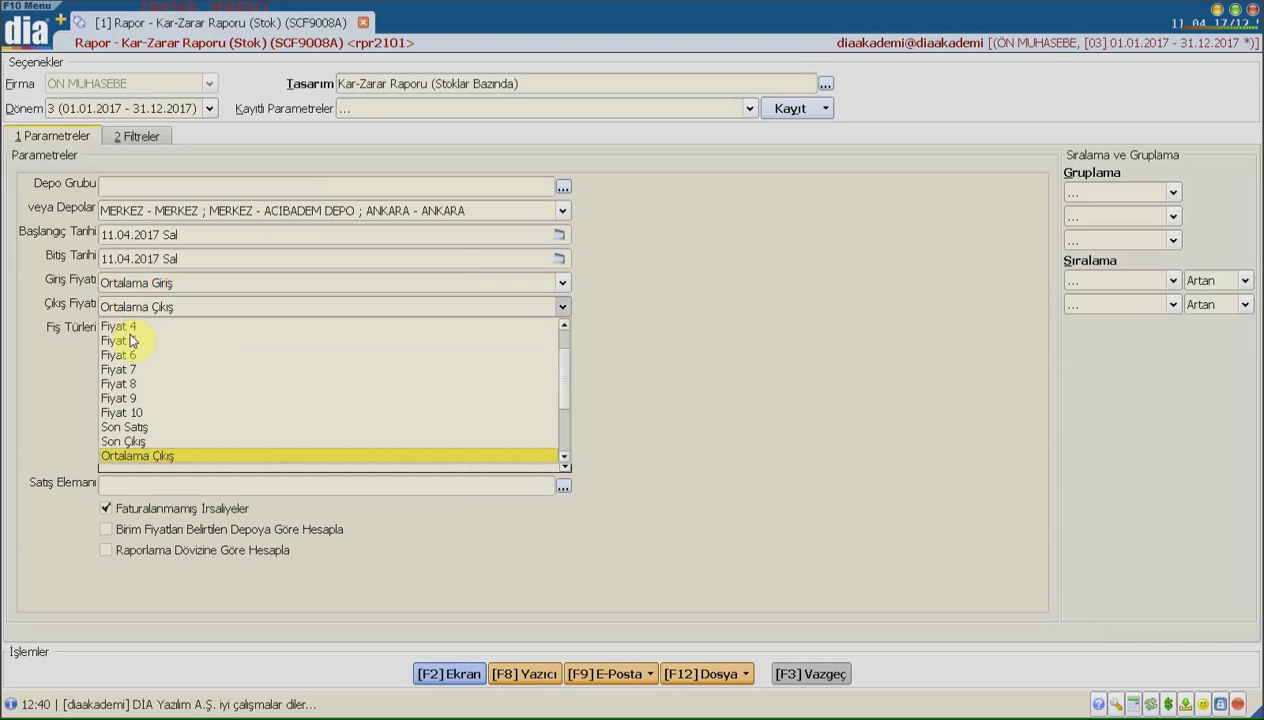
pyautogui.scroll(1, 130, 343)
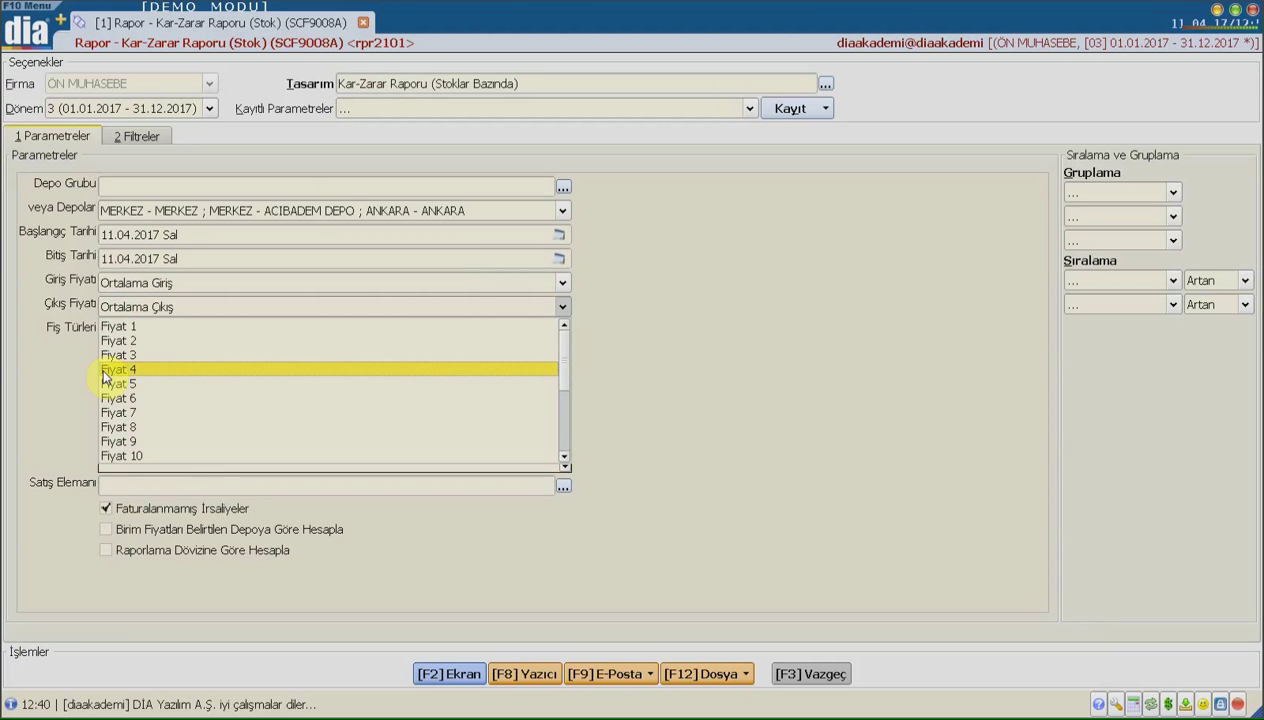
pyautogui.click(67, 363)
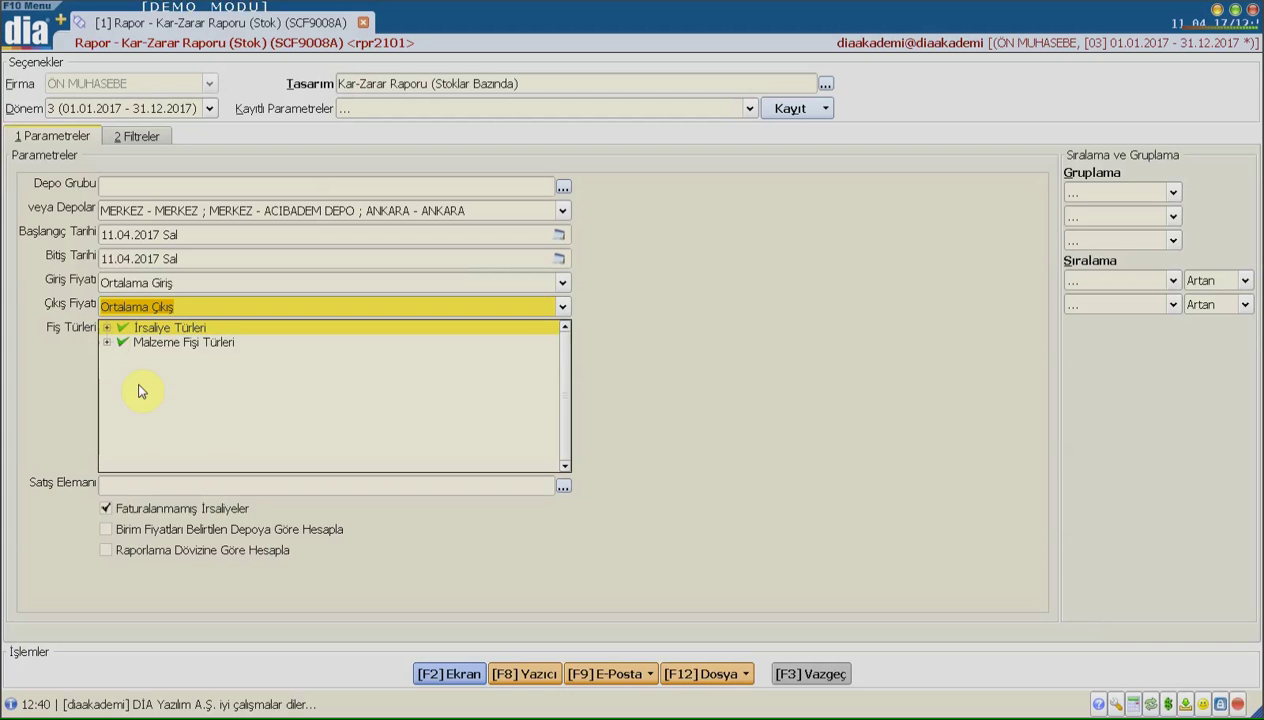
# Expand İrsaliye Türleri to review the included slip types, and check the Satış Elemanı field
pyautogui.click(106, 328)
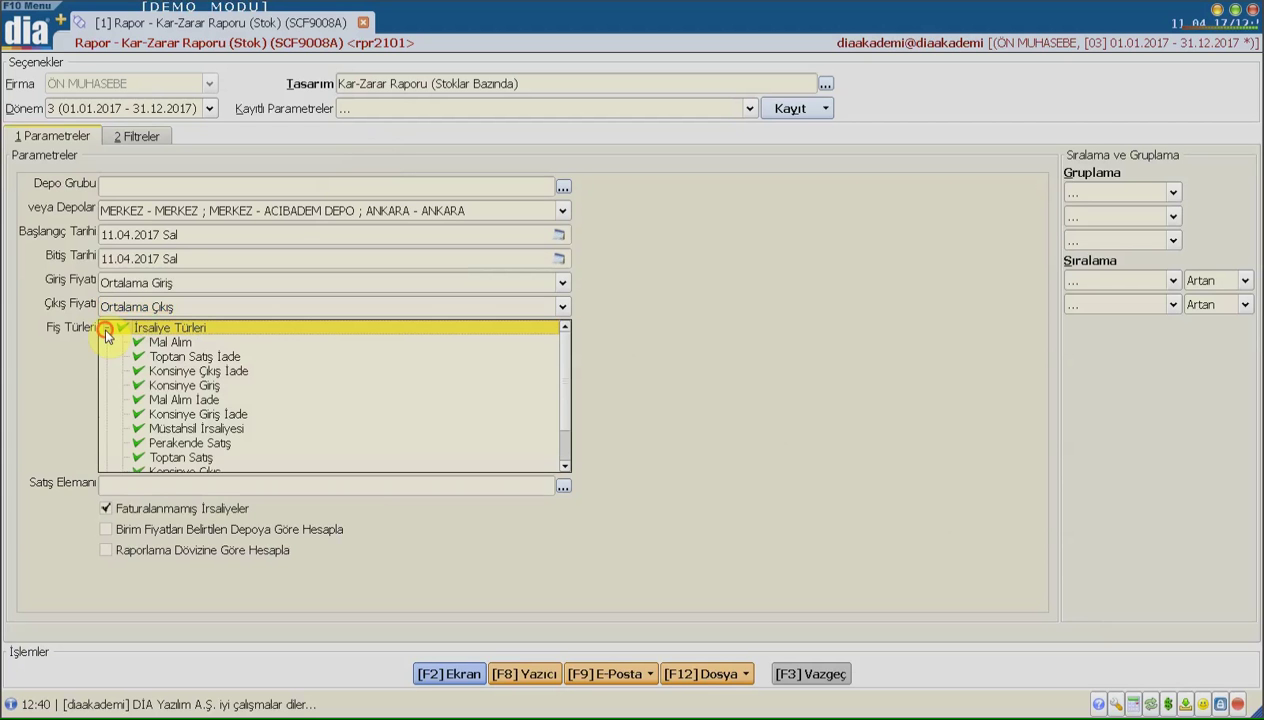
pyautogui.scroll(-2, 170, 390)
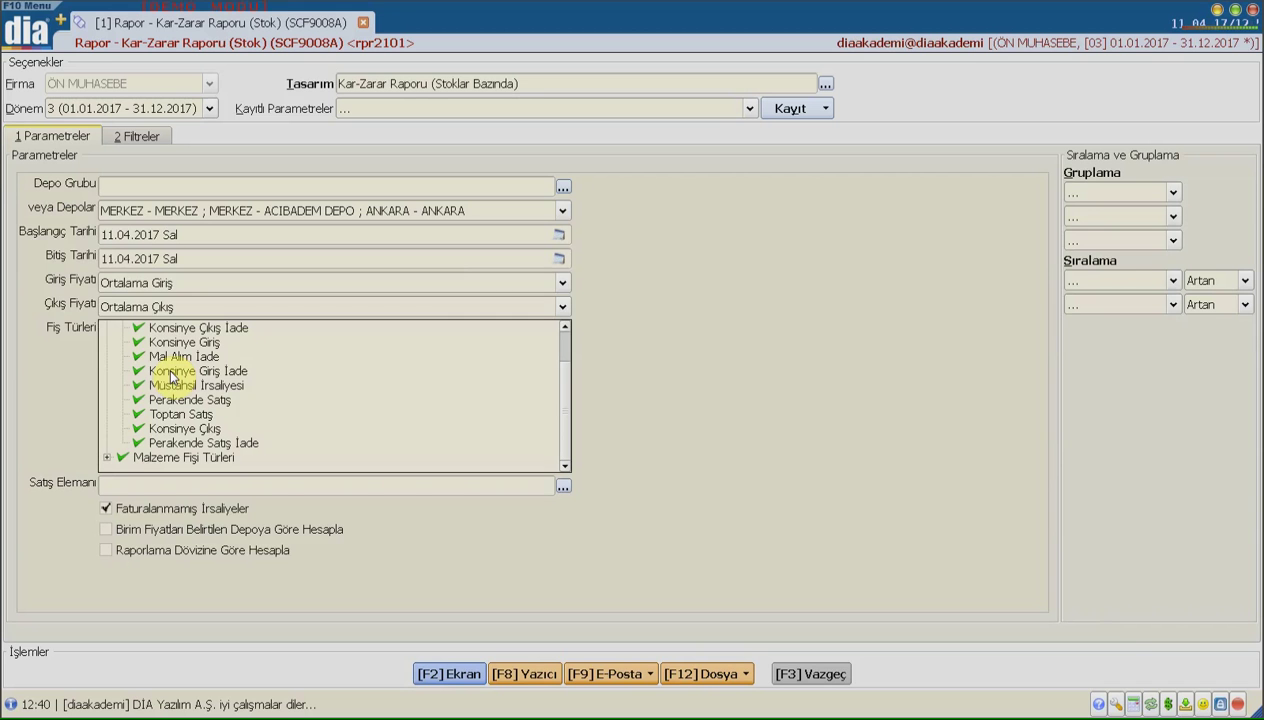
pyautogui.click(172, 373)
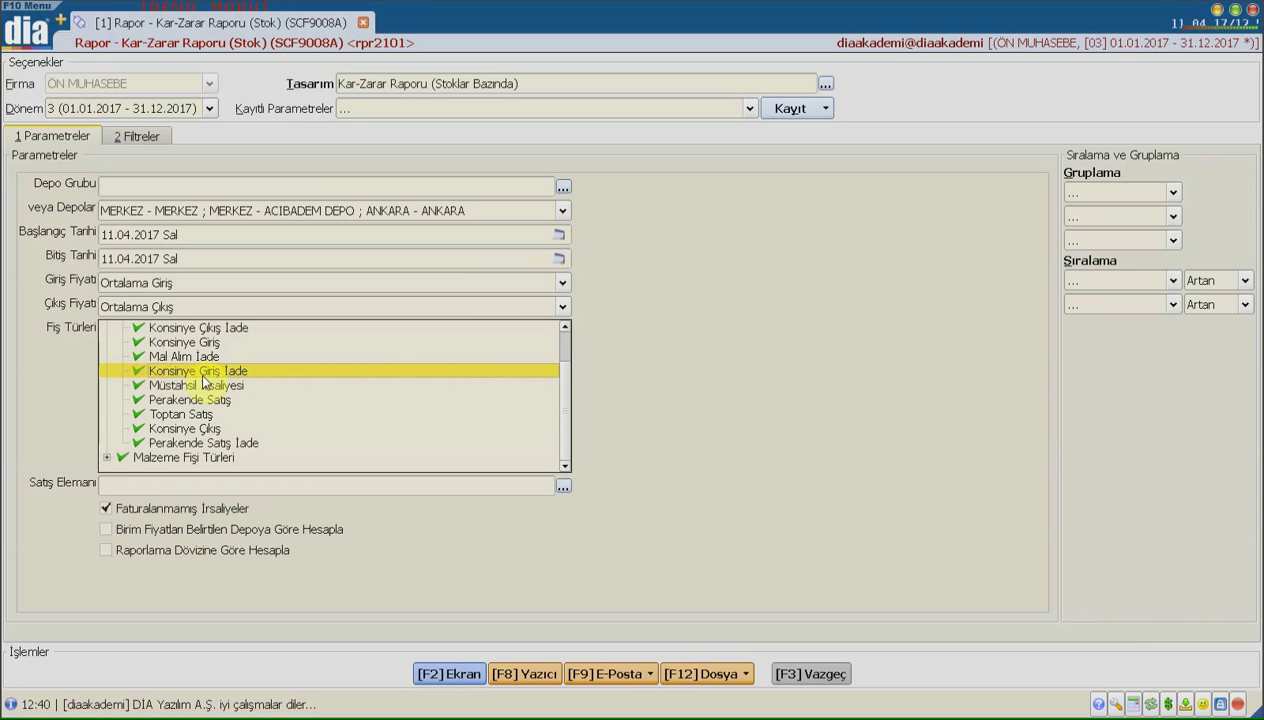
pyautogui.click(242, 400)
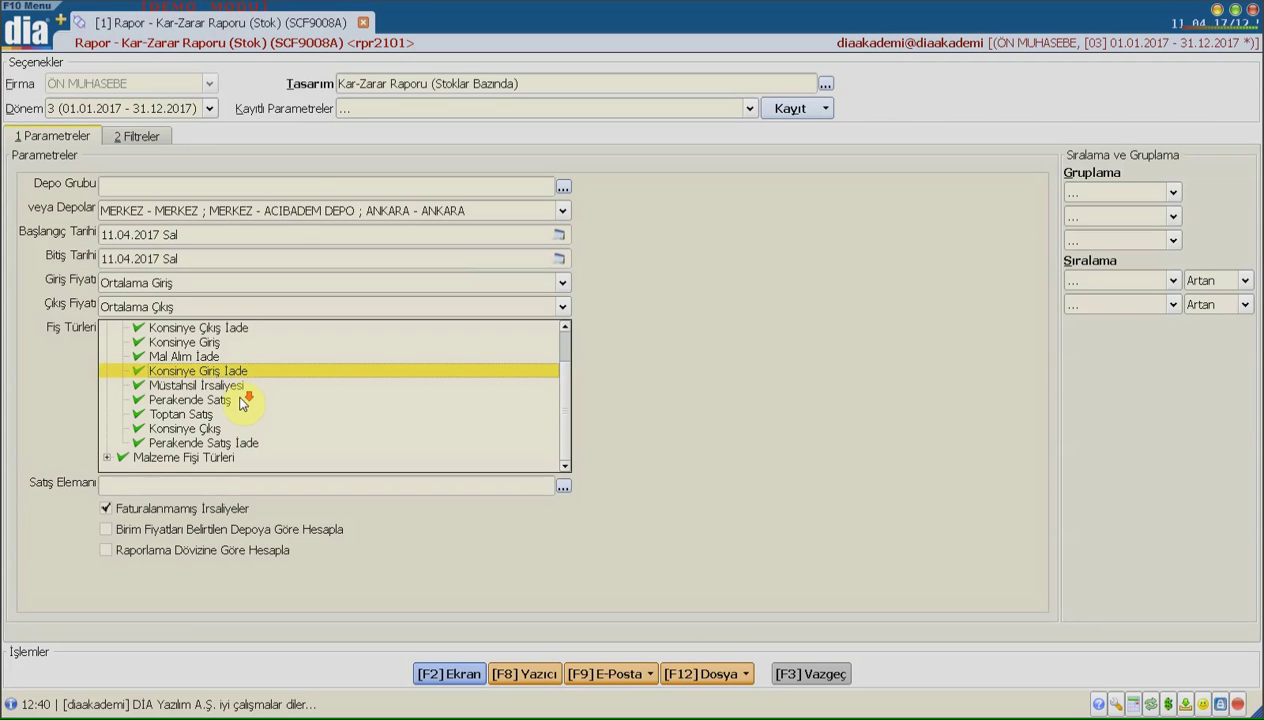
pyautogui.click(112, 484)
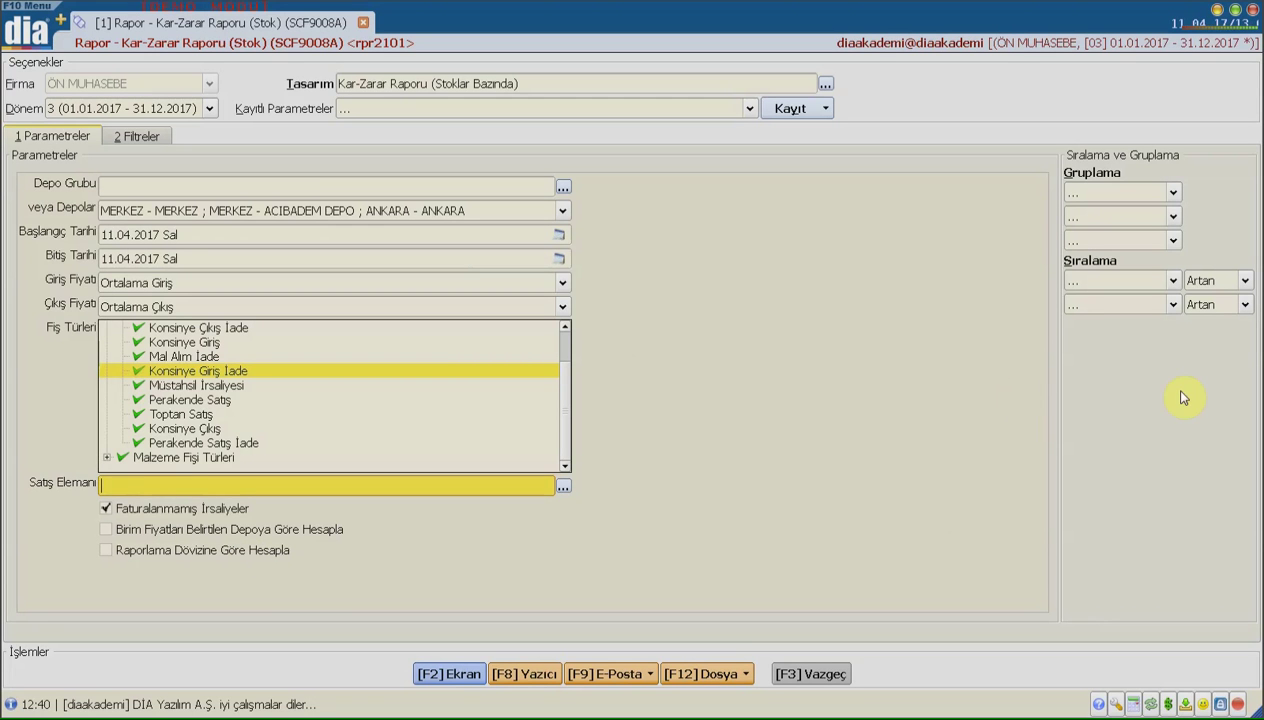
# Group the report by Grup Kodu and sort it by Stok Adı
pyautogui.click(1175, 192)
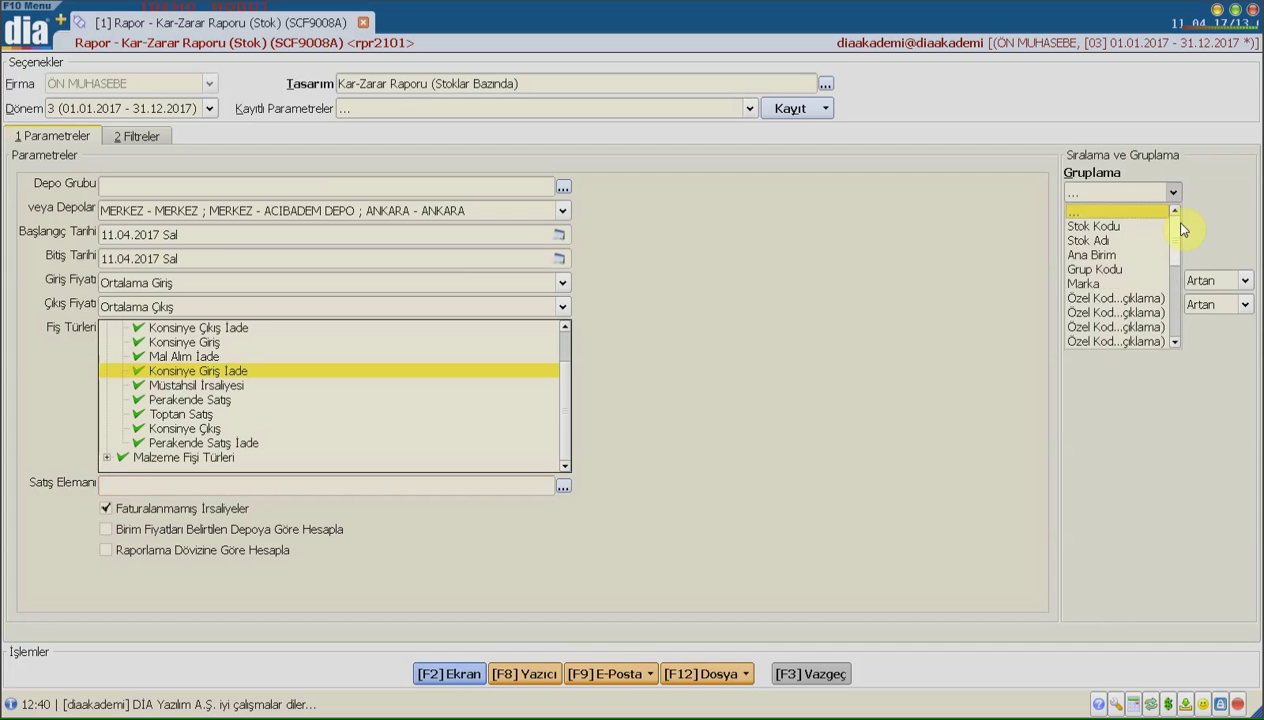
pyautogui.moveTo(1179, 228); pyautogui.dragTo(1176, 252)
pyautogui.click(1205, 240)
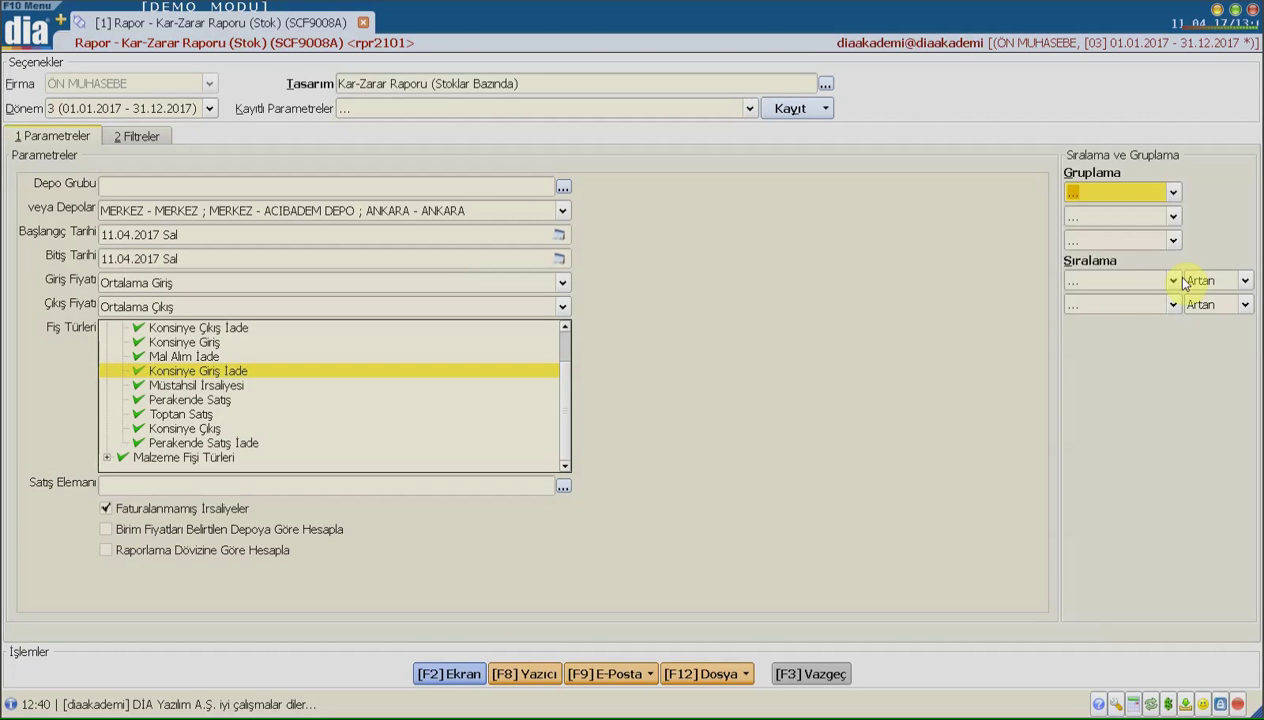
pyautogui.click(1173, 193)
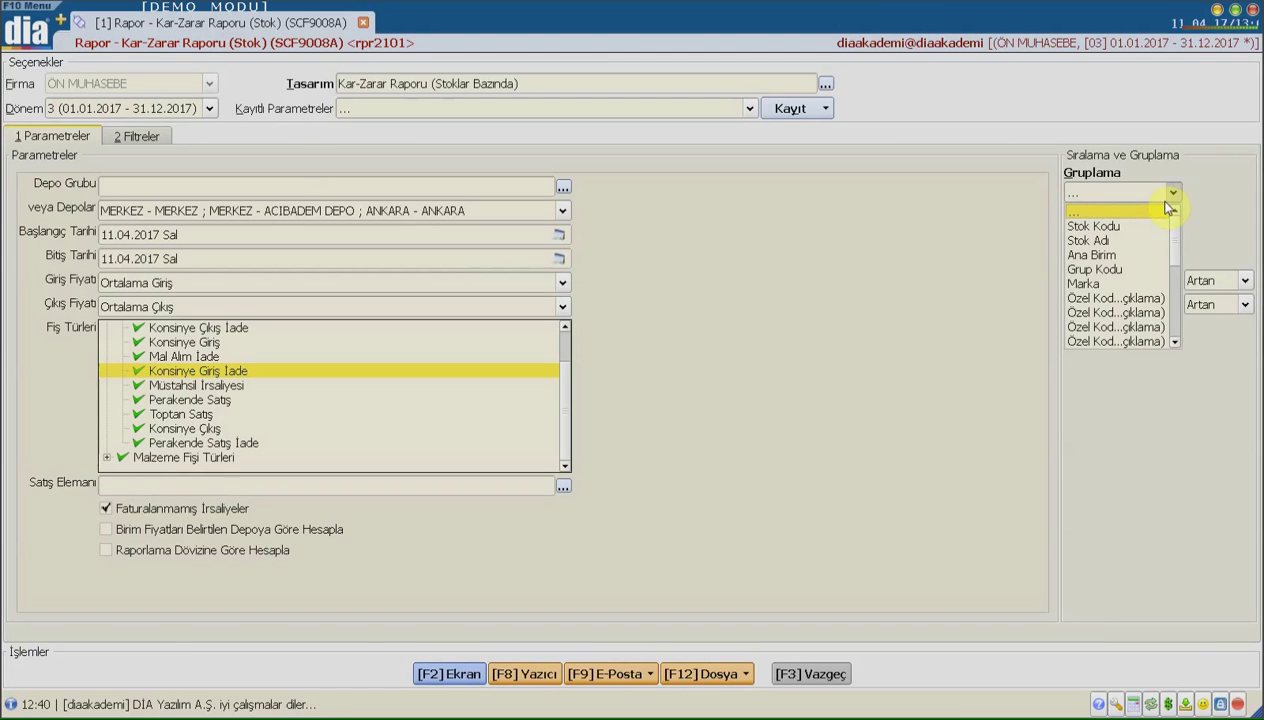
pyautogui.click(1094, 269)
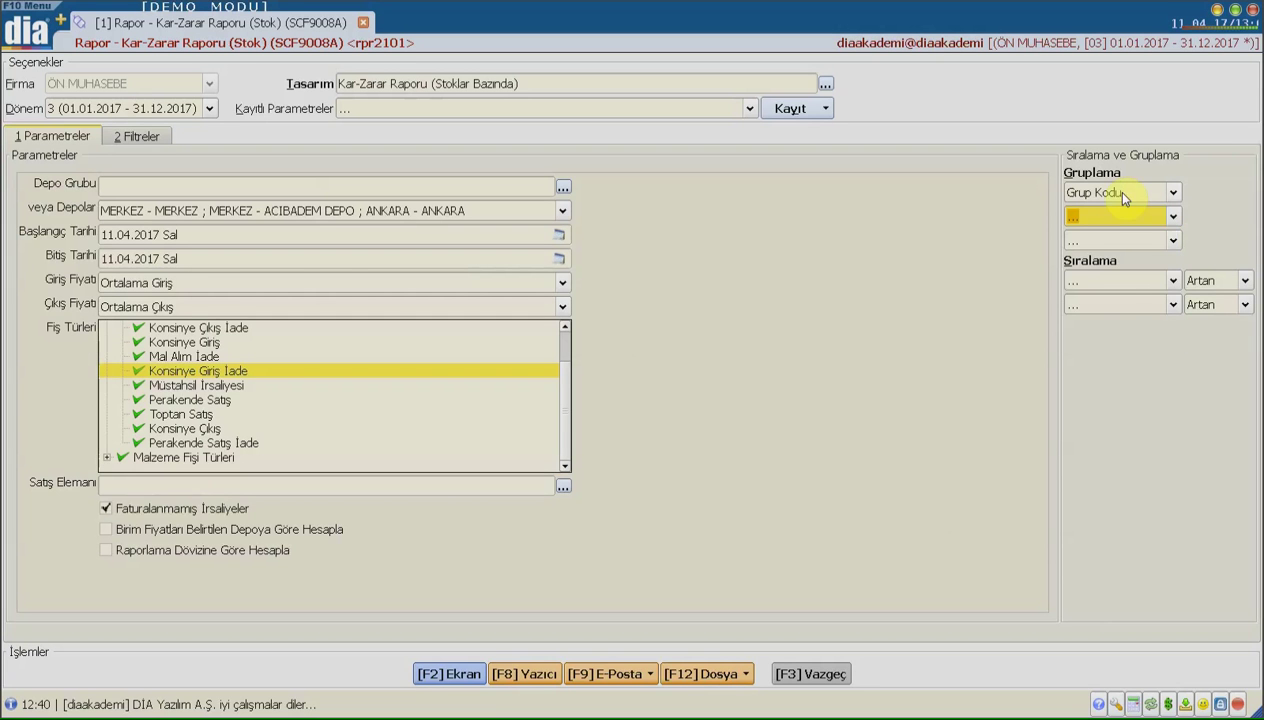
pyautogui.click(1116, 278)
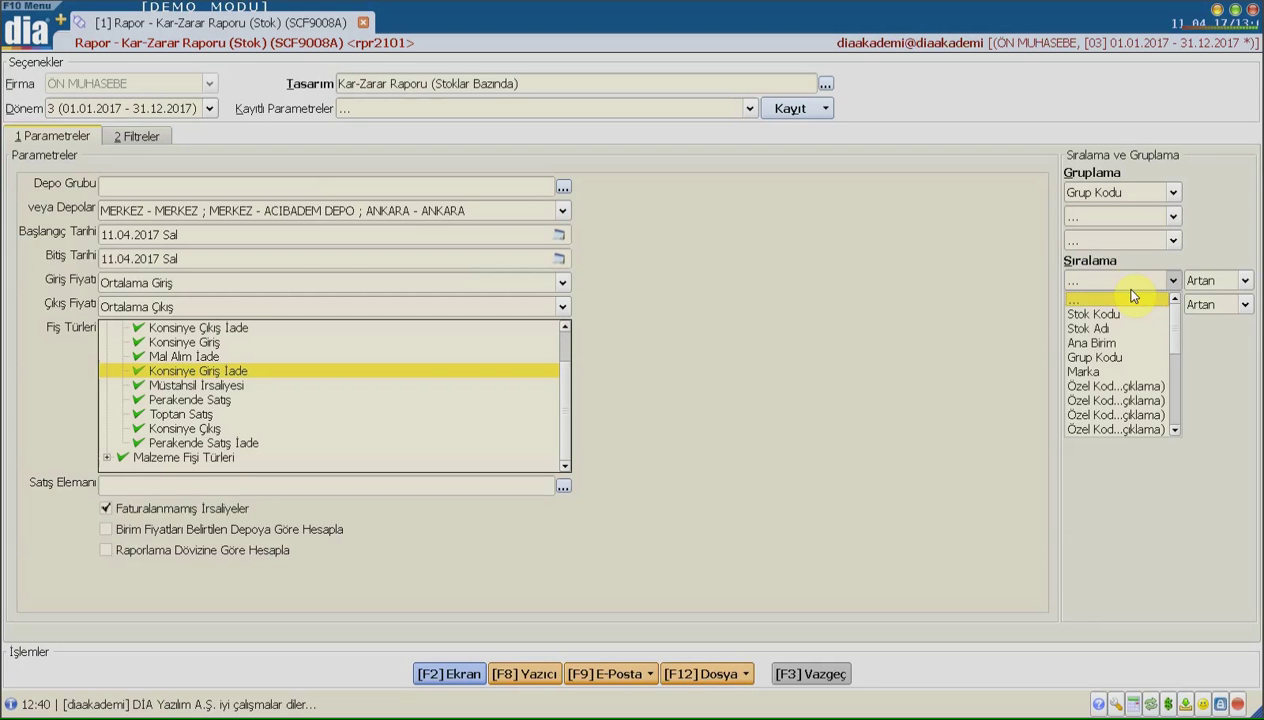
pyautogui.click(1112, 328)
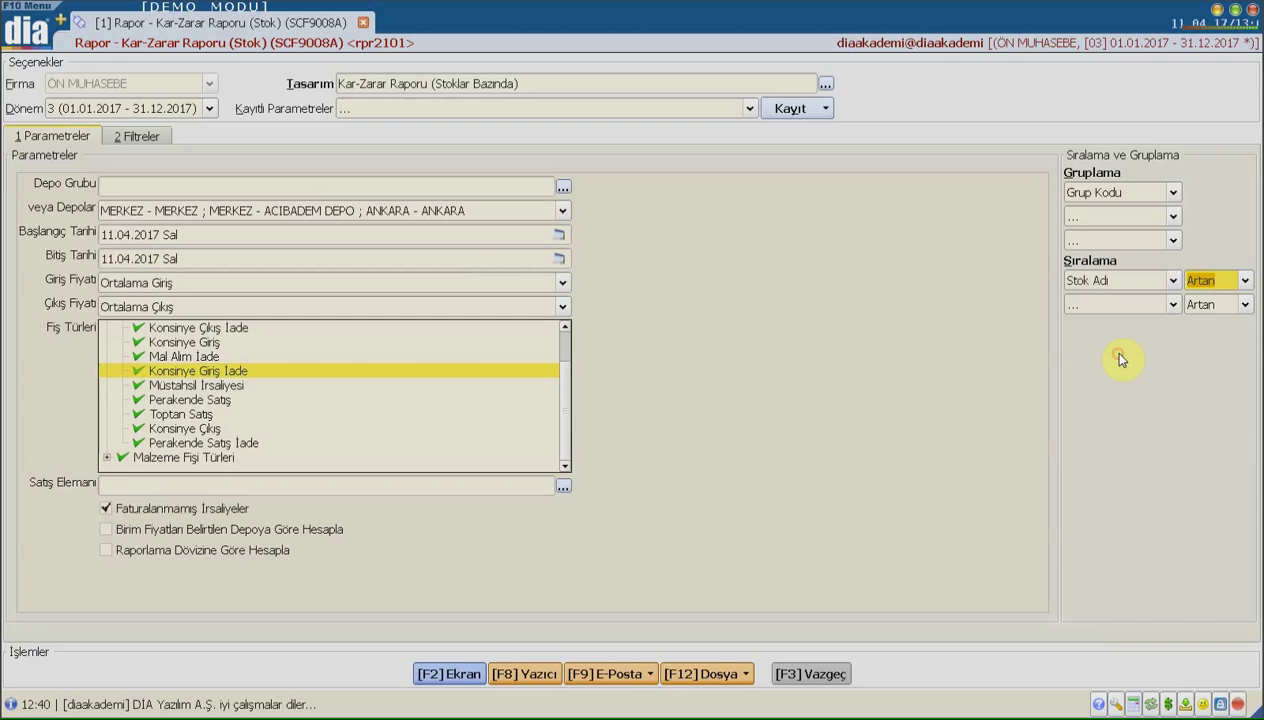
# Set the filter type of Stok Kodu to Aralık in the report's filters
pyautogui.click(134, 138)
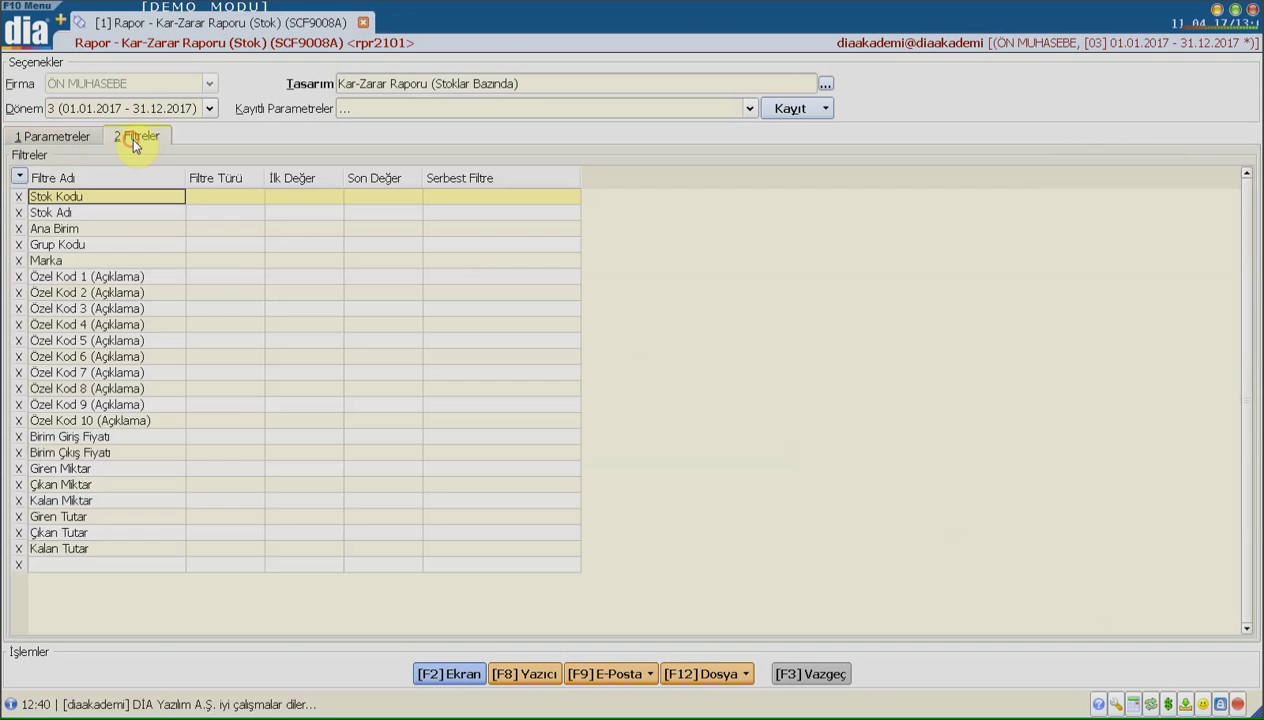
pyautogui.click(198, 192)
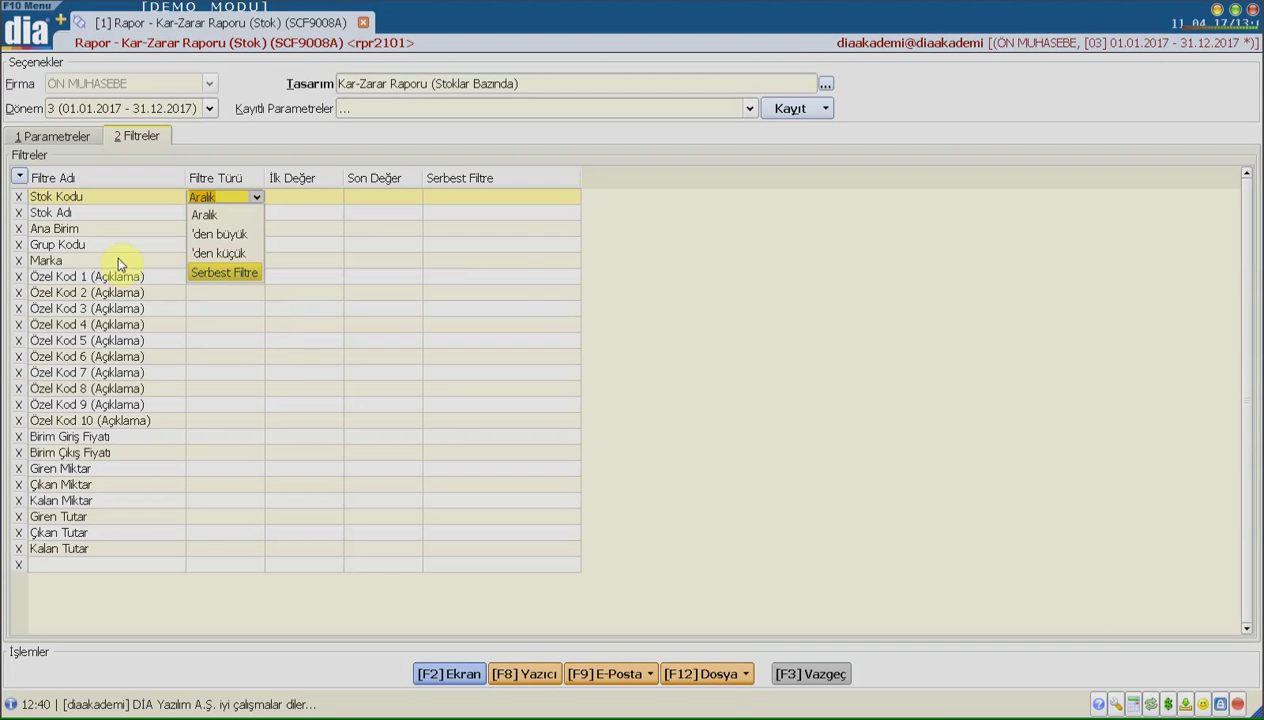
pyautogui.click(133, 532)
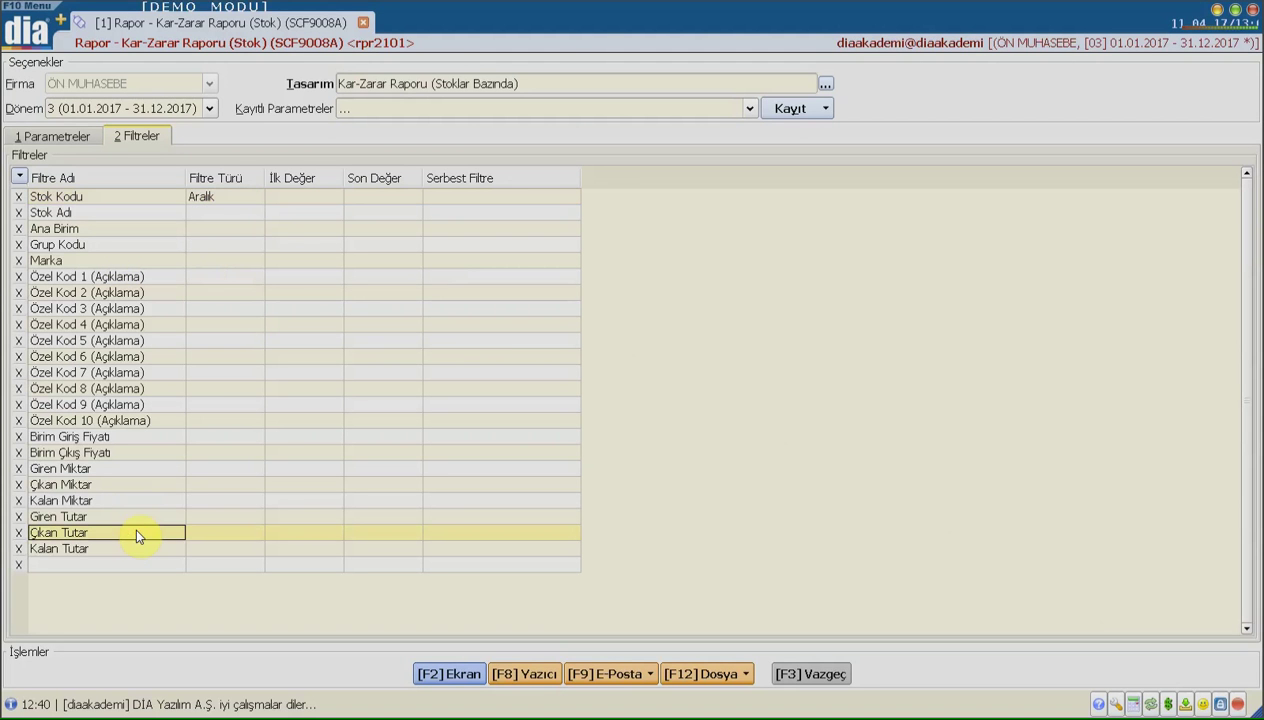
# Display the stock-based Kar-Zarar Raporu on screen and review its stock rows, group totals and report totals
pyautogui.click(448, 676)
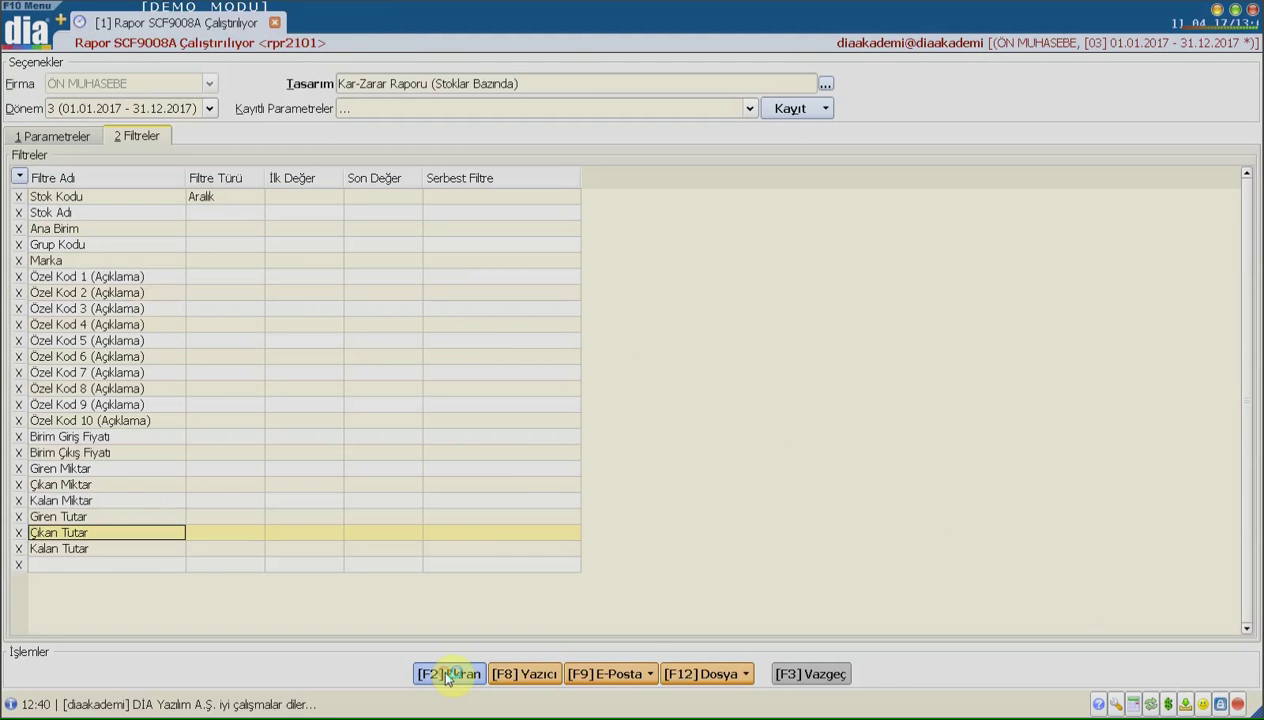
pyautogui.scroll(-5, 466, 293)
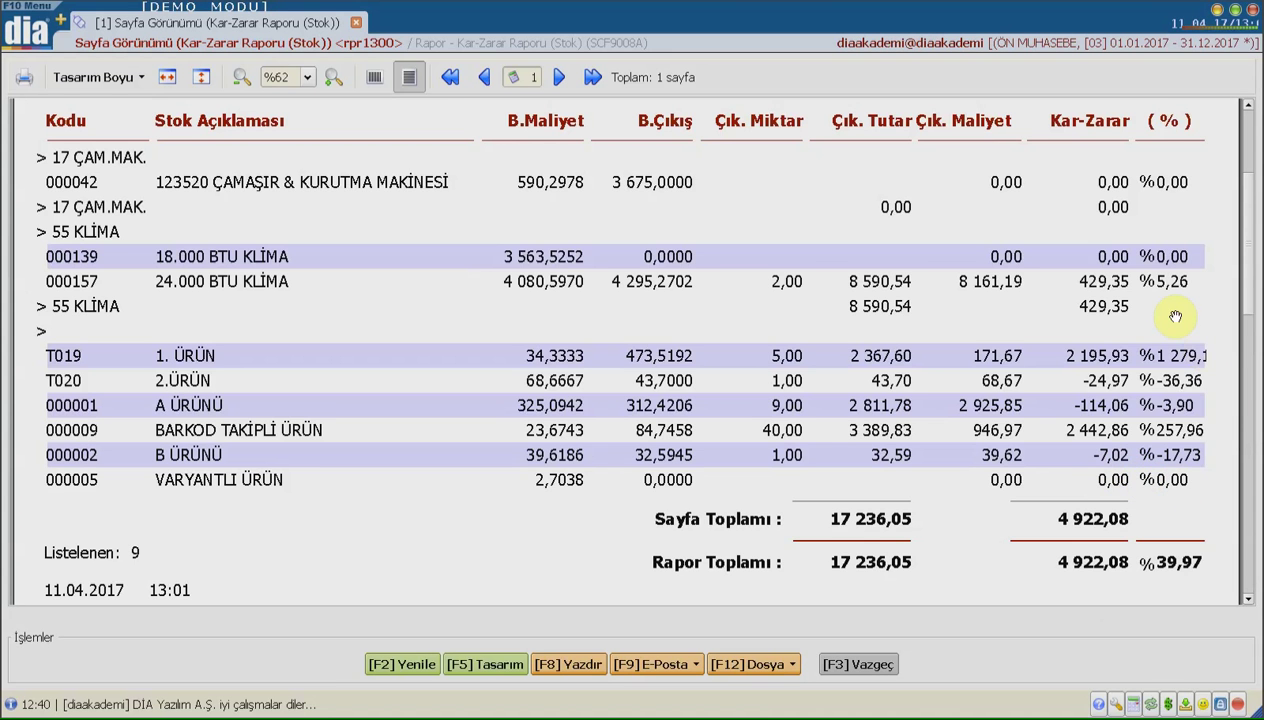
pyautogui.scroll(-5, 1176, 316)
pyautogui.scroll(9, 1167, 300)
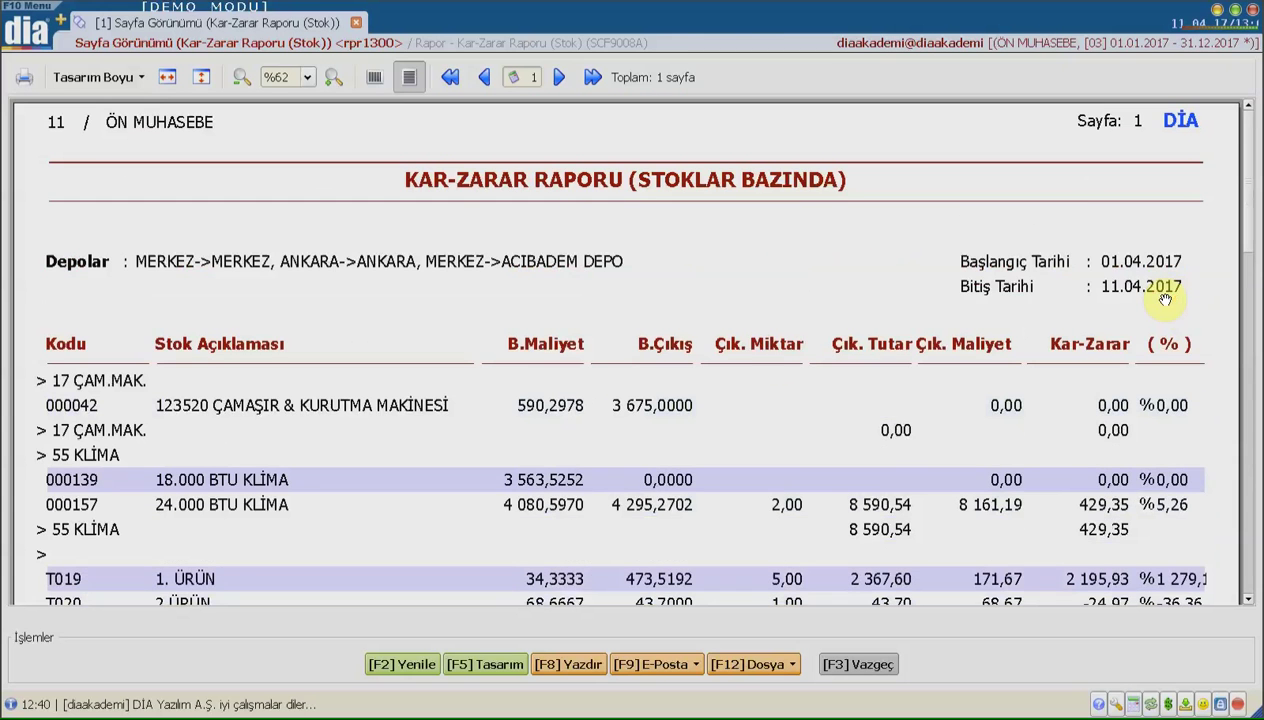
# Open a copy of the report's design to examine its Rapor Alanları and Satır Alanları, and return to the report settings without saving
pyautogui.click(509, 666)
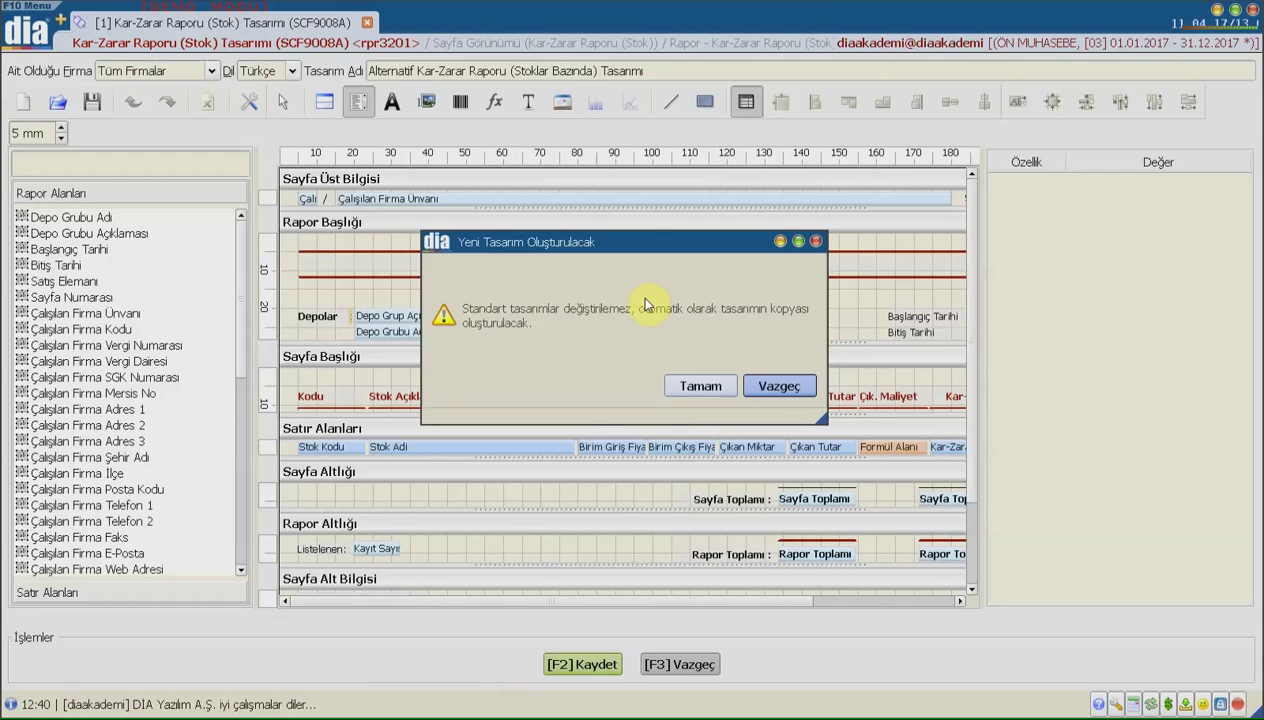
pyautogui.click(689, 389)
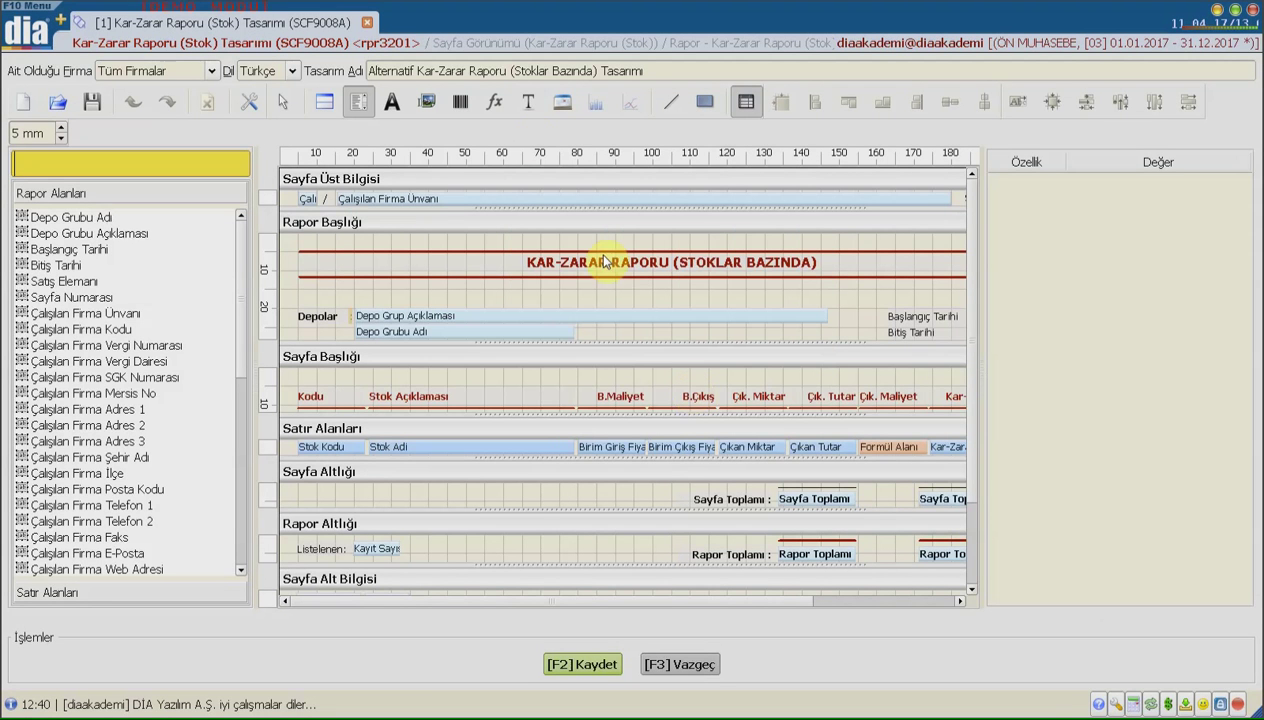
pyautogui.moveTo(603, 321)
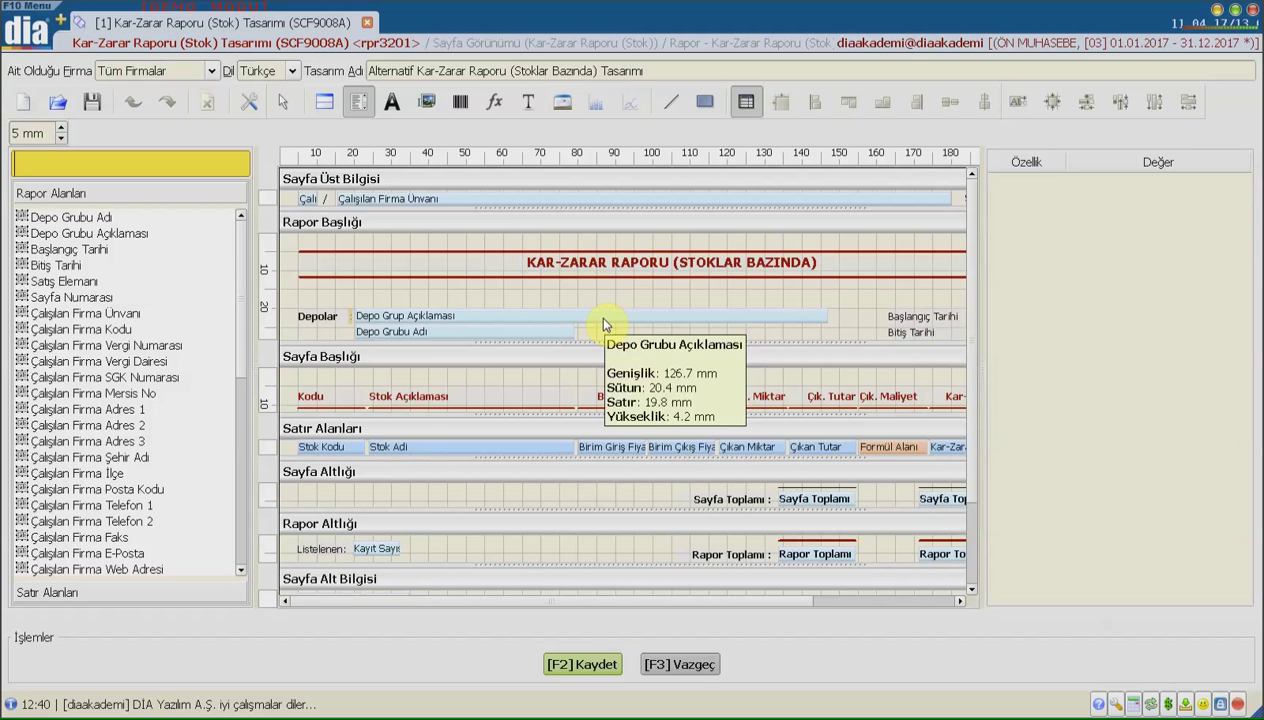
pyautogui.click(241, 249)
pyautogui.moveTo(241, 249); pyautogui.dragTo(242, 410)
pyautogui.click(117, 593)
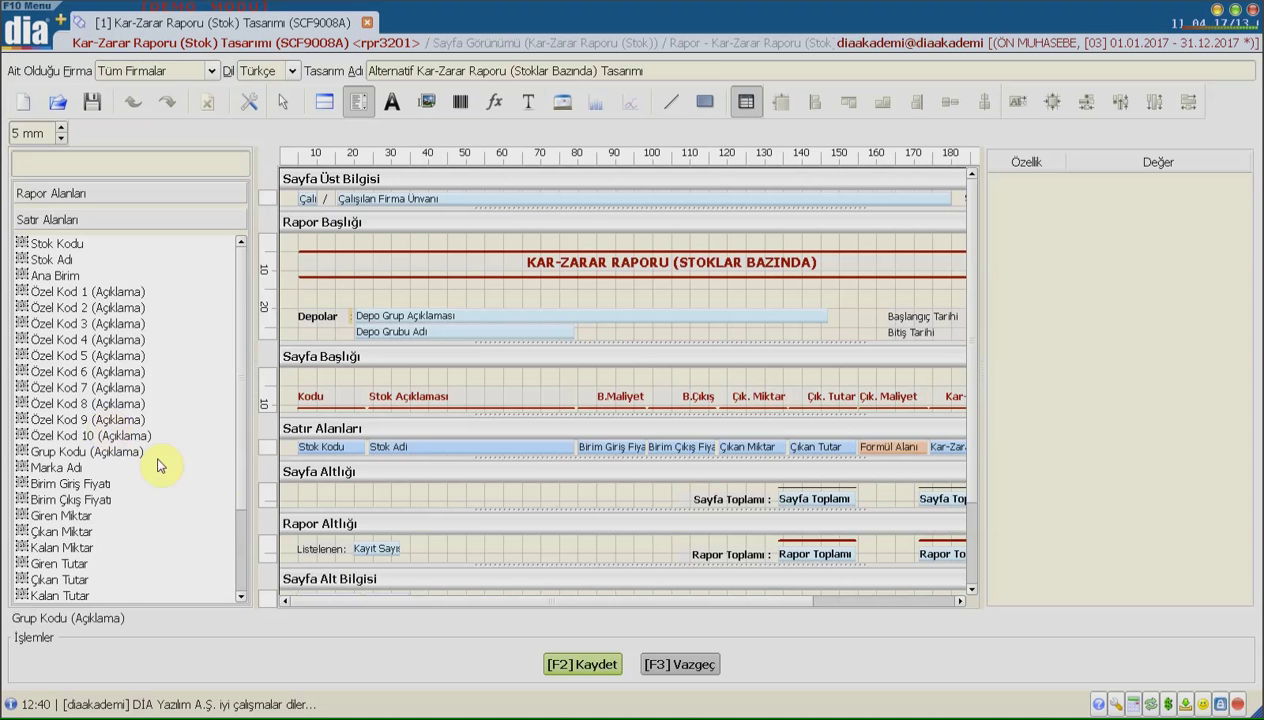
pyautogui.click(702, 665)
pyautogui.click(855, 666)
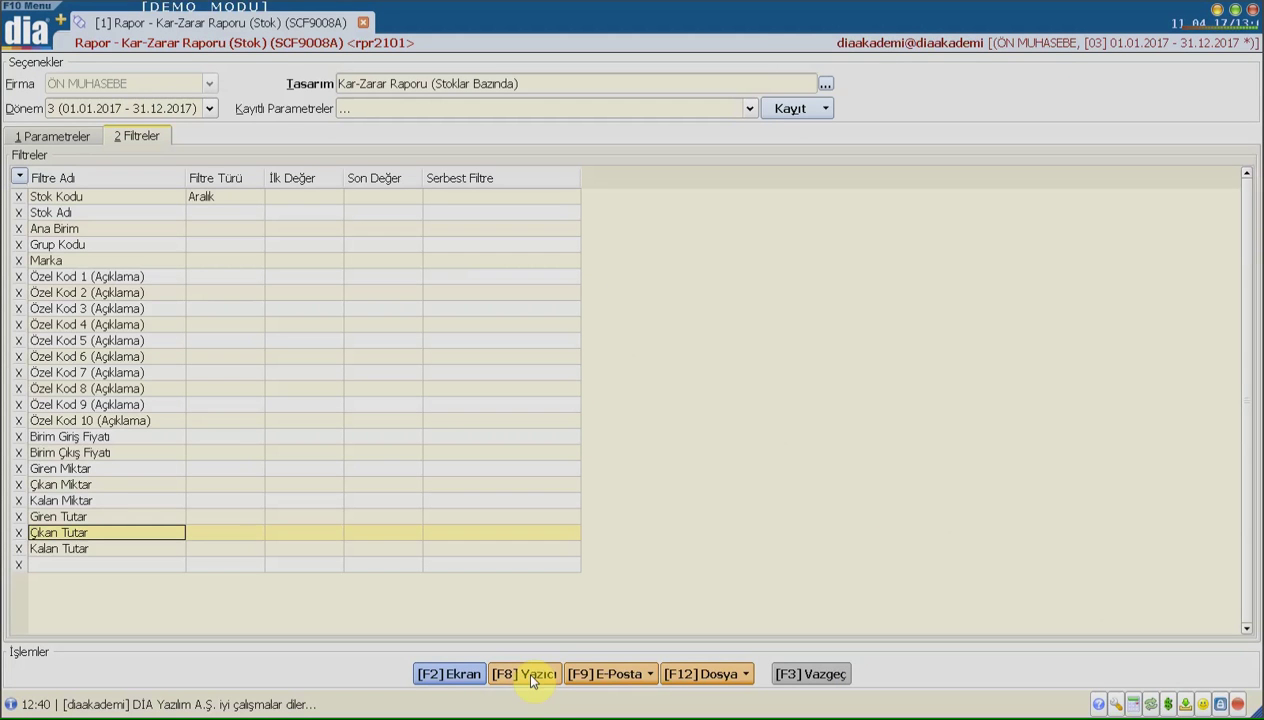
# Check the file formats offered for sending the report by e-mail and for exporting it to a file
pyautogui.click(590, 678)
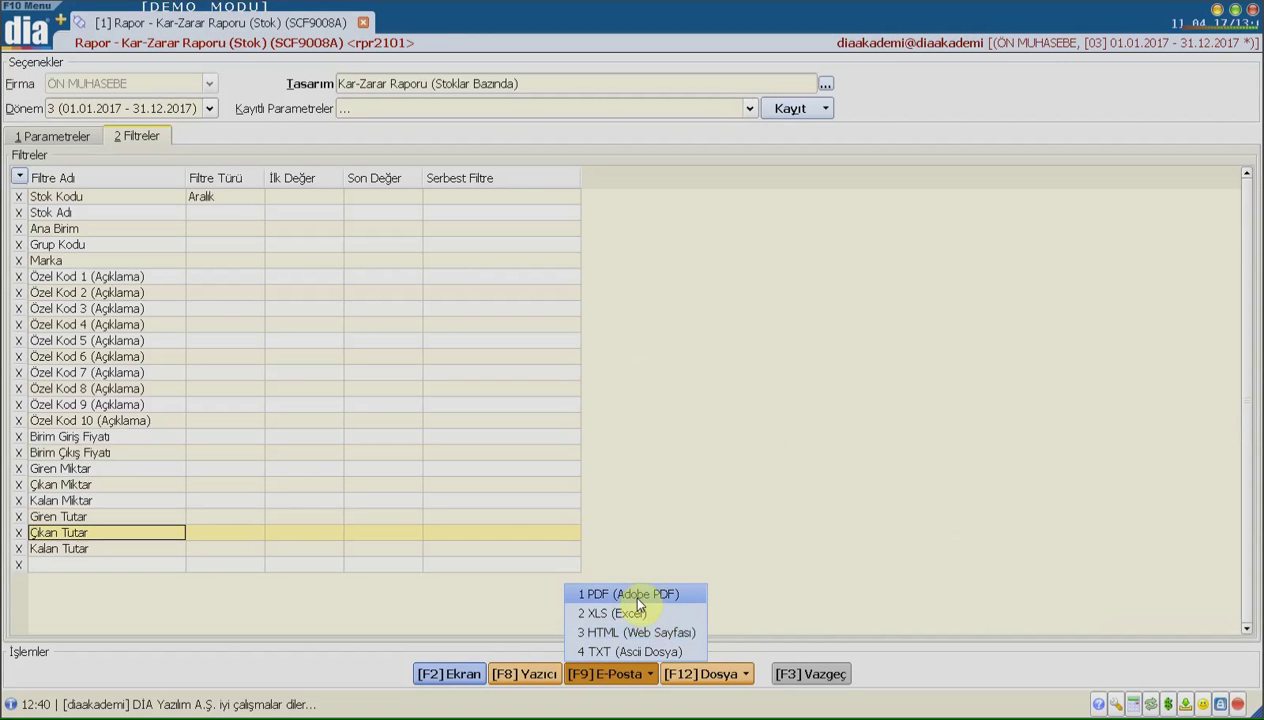
pyautogui.click(703, 676)
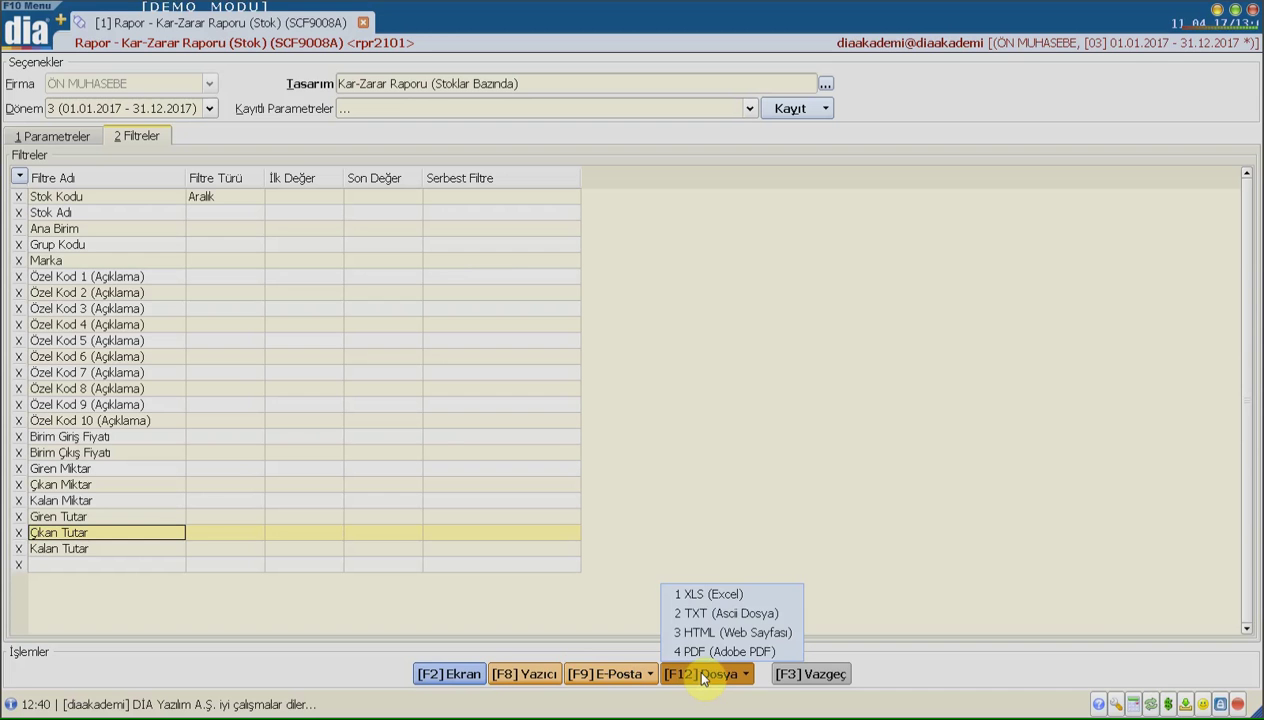
pyautogui.click(753, 586)
pyautogui.click(830, 557)
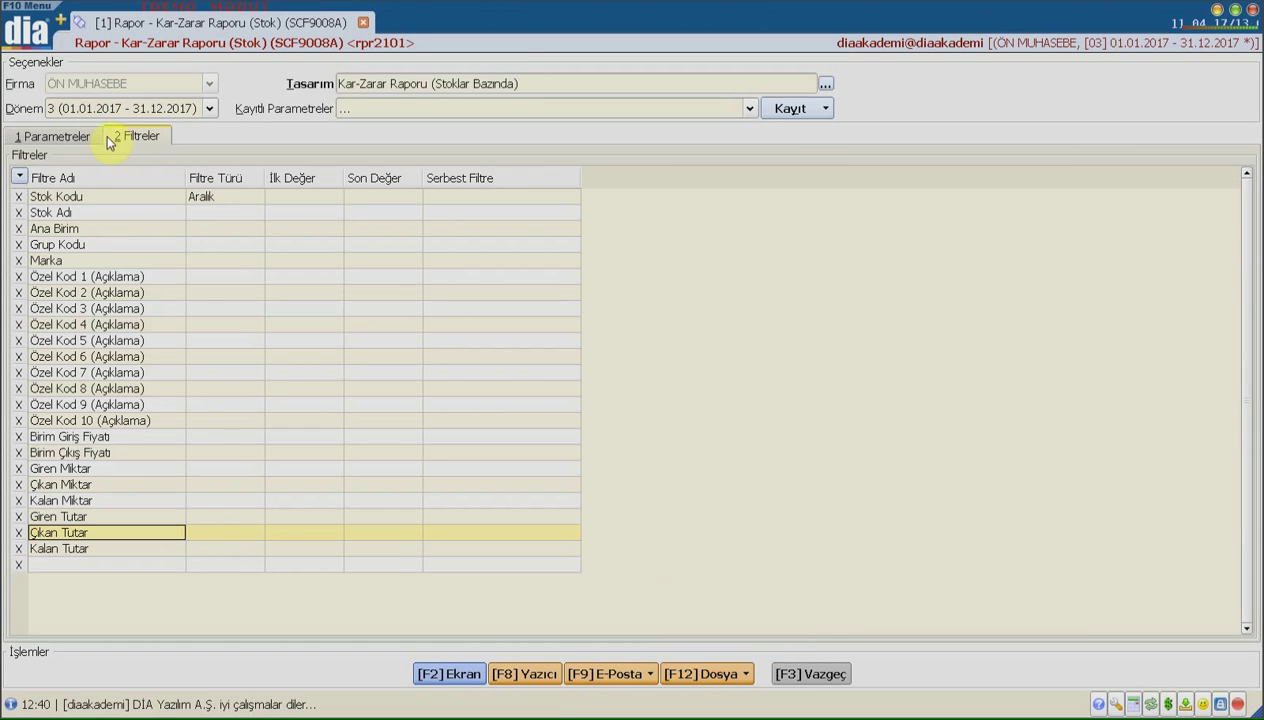
# Look over the "kar zarar" reports listed in the main menu and open Kar-Zarar Raporu (Satıcı)
pyautogui.click(80, 135)
pyautogui.click(33, 35)
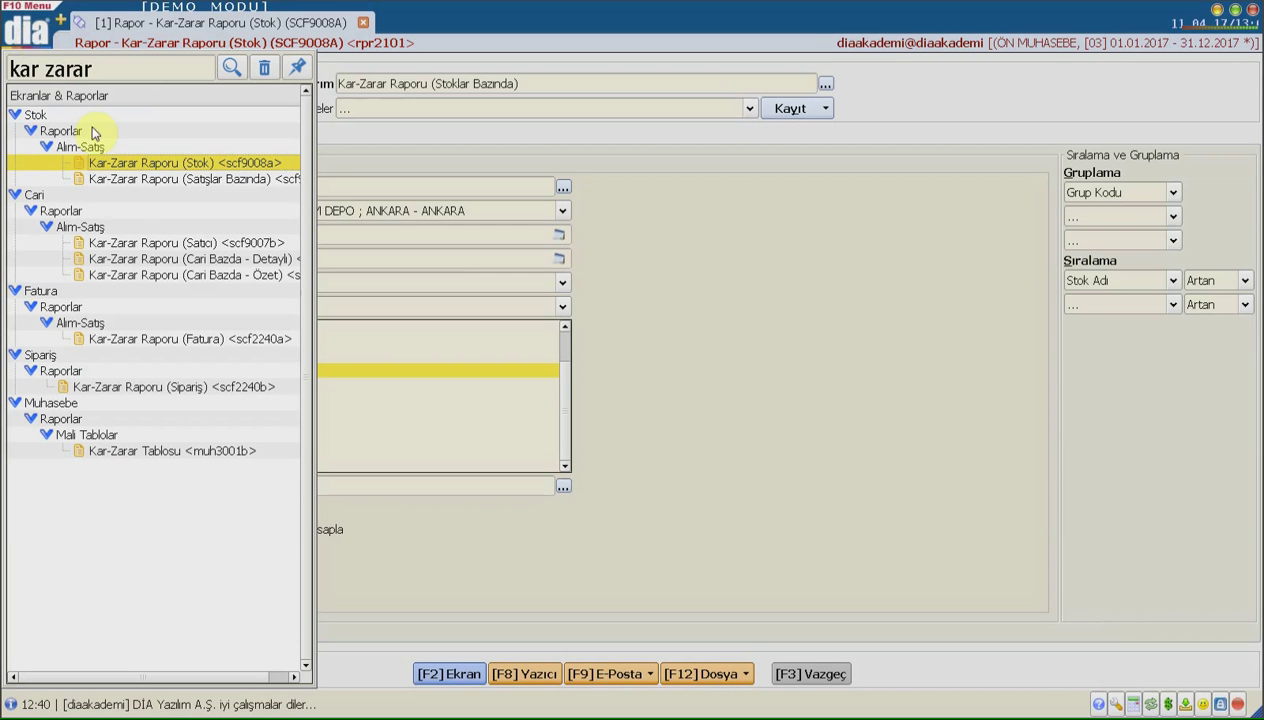
pyautogui.moveTo(136, 187)
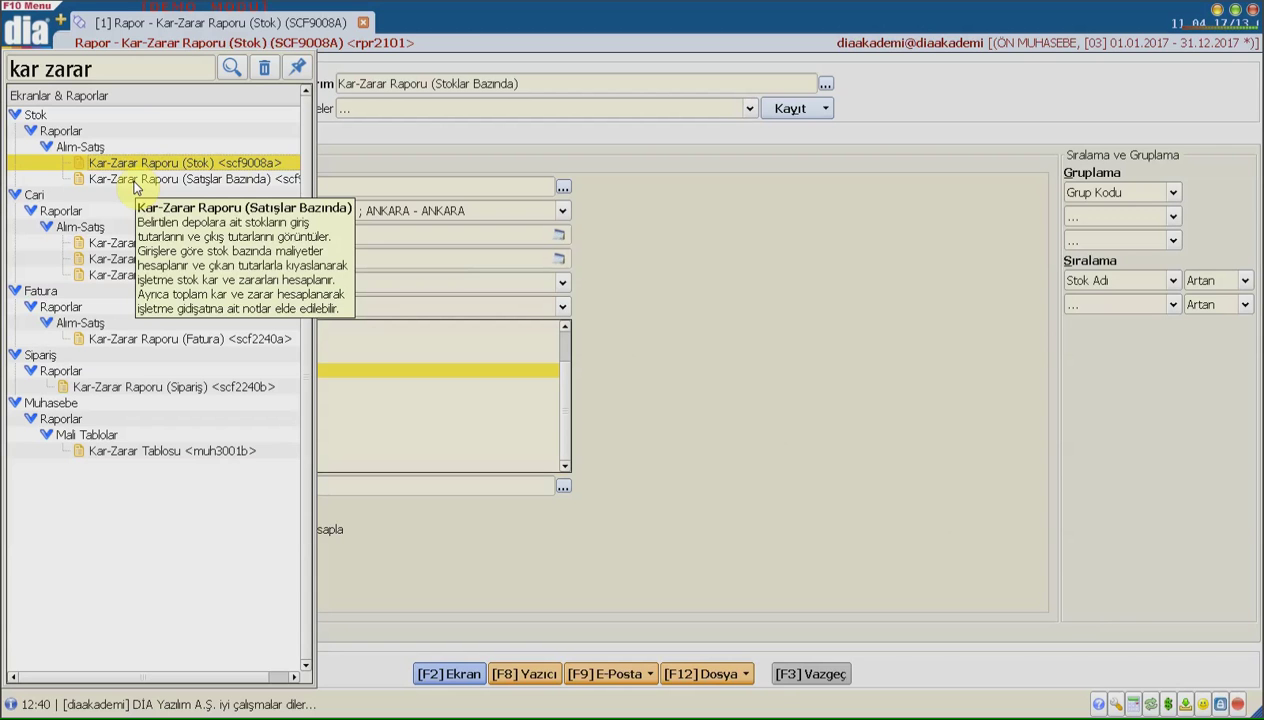
pyautogui.click(84, 244)
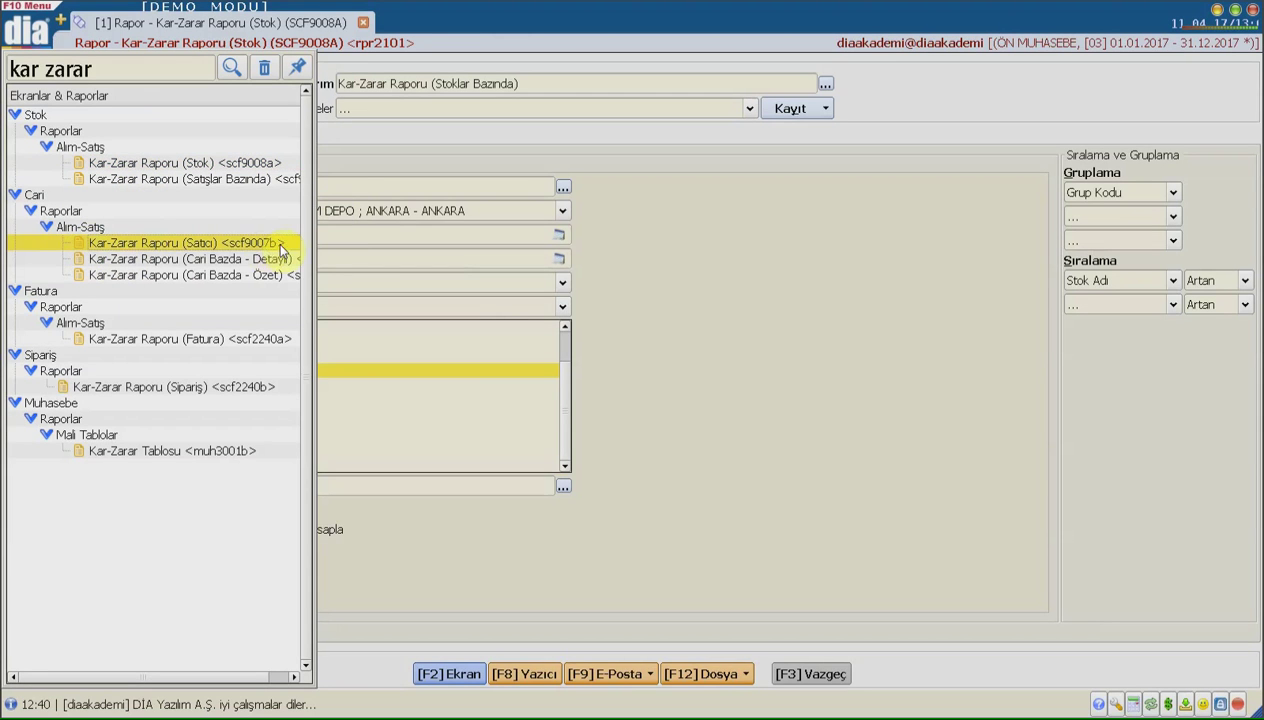
pyautogui.moveTo(281, 246)
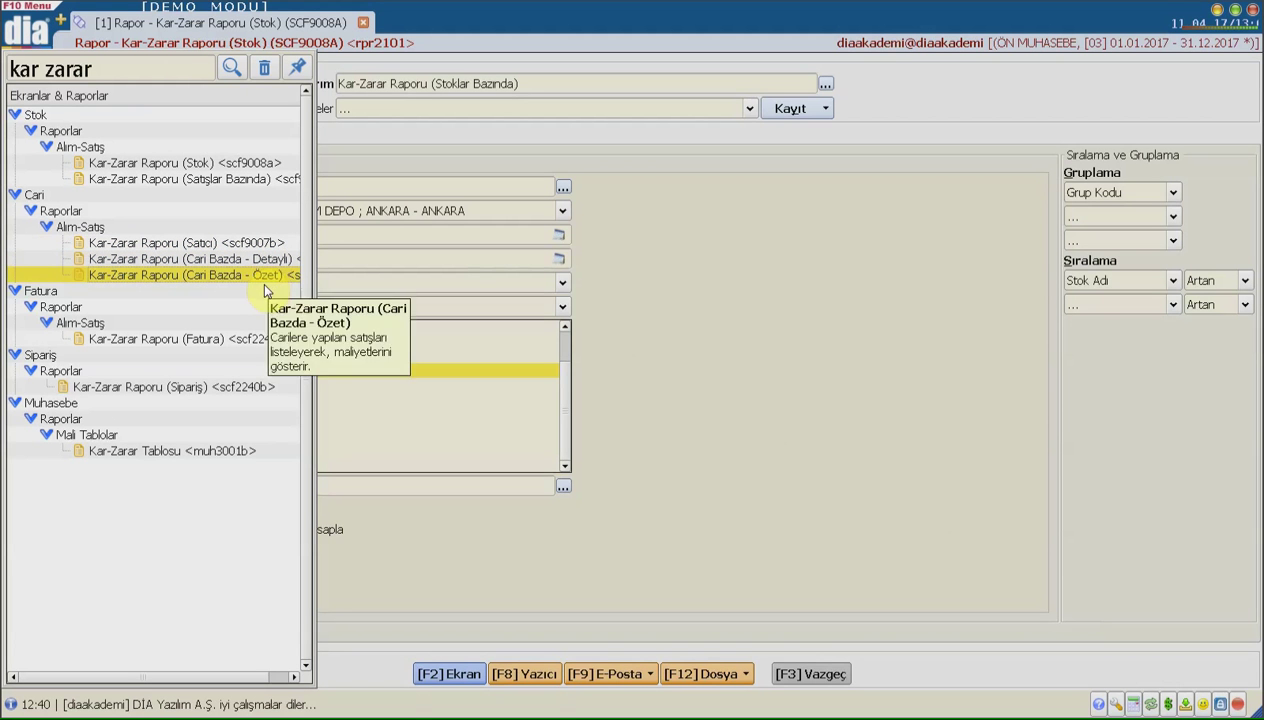
pyautogui.moveTo(201, 252)
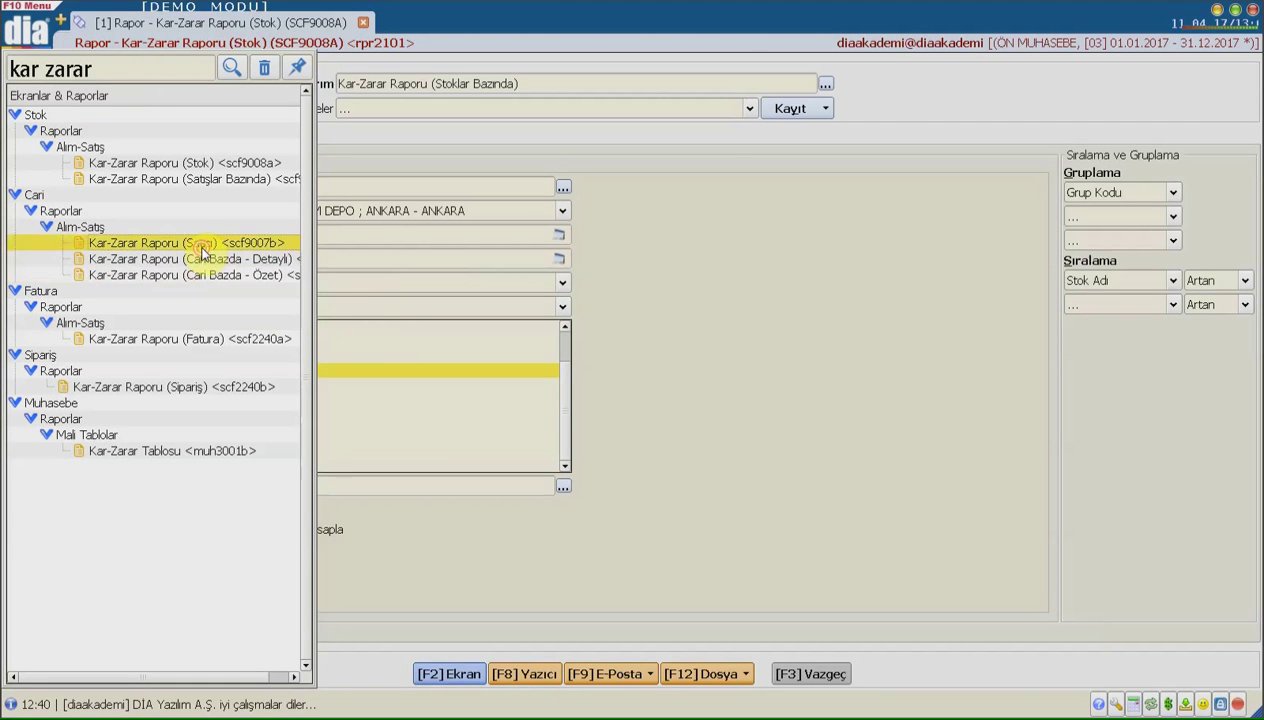
pyautogui.click(203, 252)
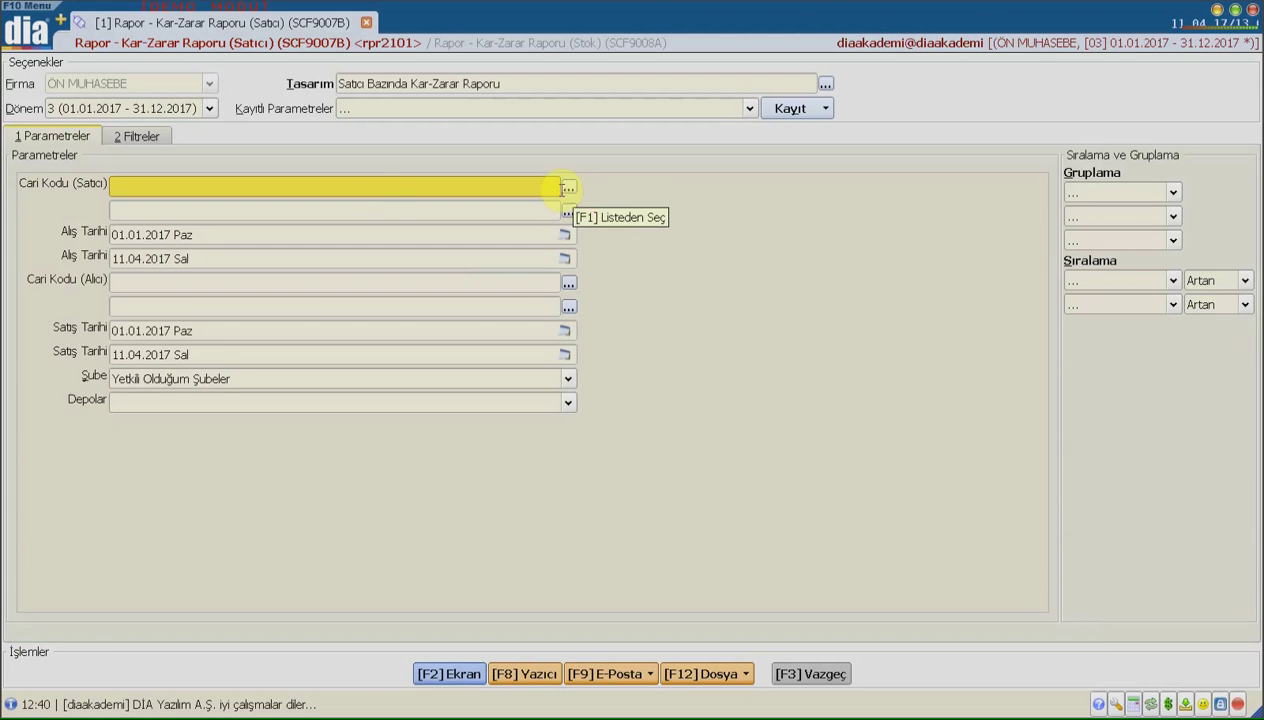
# Examine the seller code, purchase date and sales date ranges, and keep Şube on Yetkili Olduğum Şubeler
pyautogui.click(369, 208)
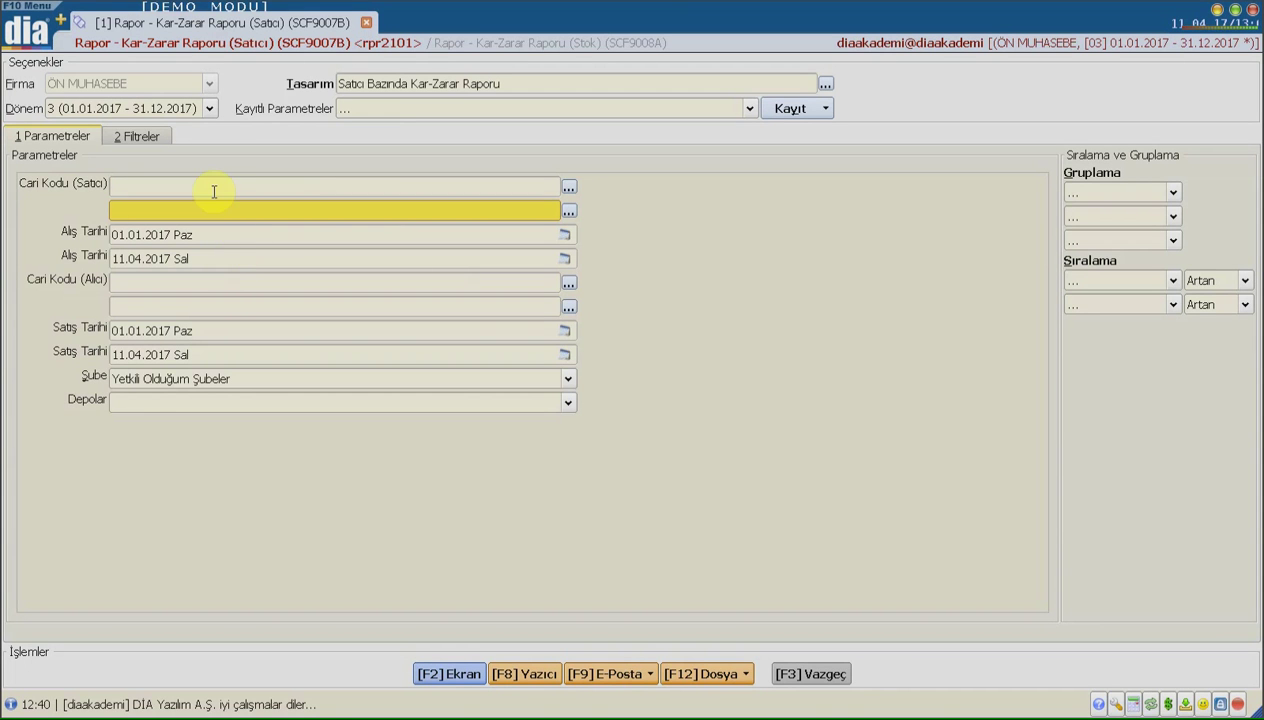
pyautogui.press('Tab')
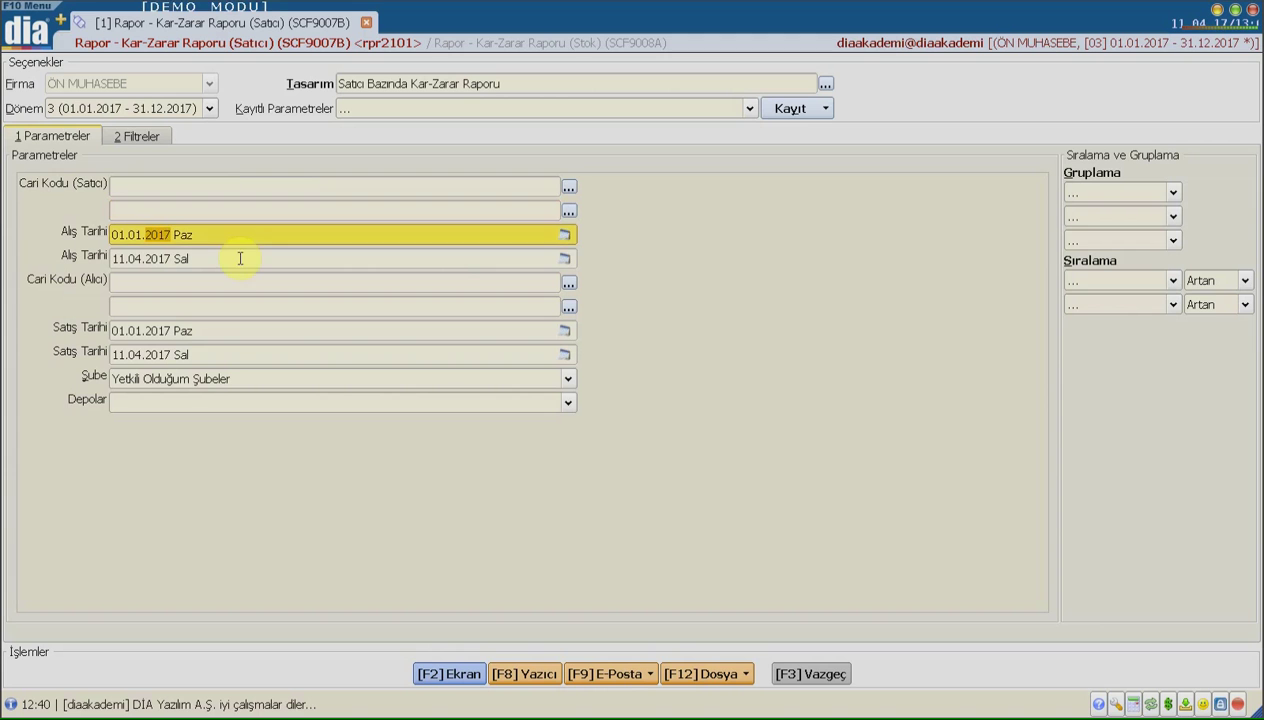
pyautogui.click(237, 259)
pyautogui.click(228, 334)
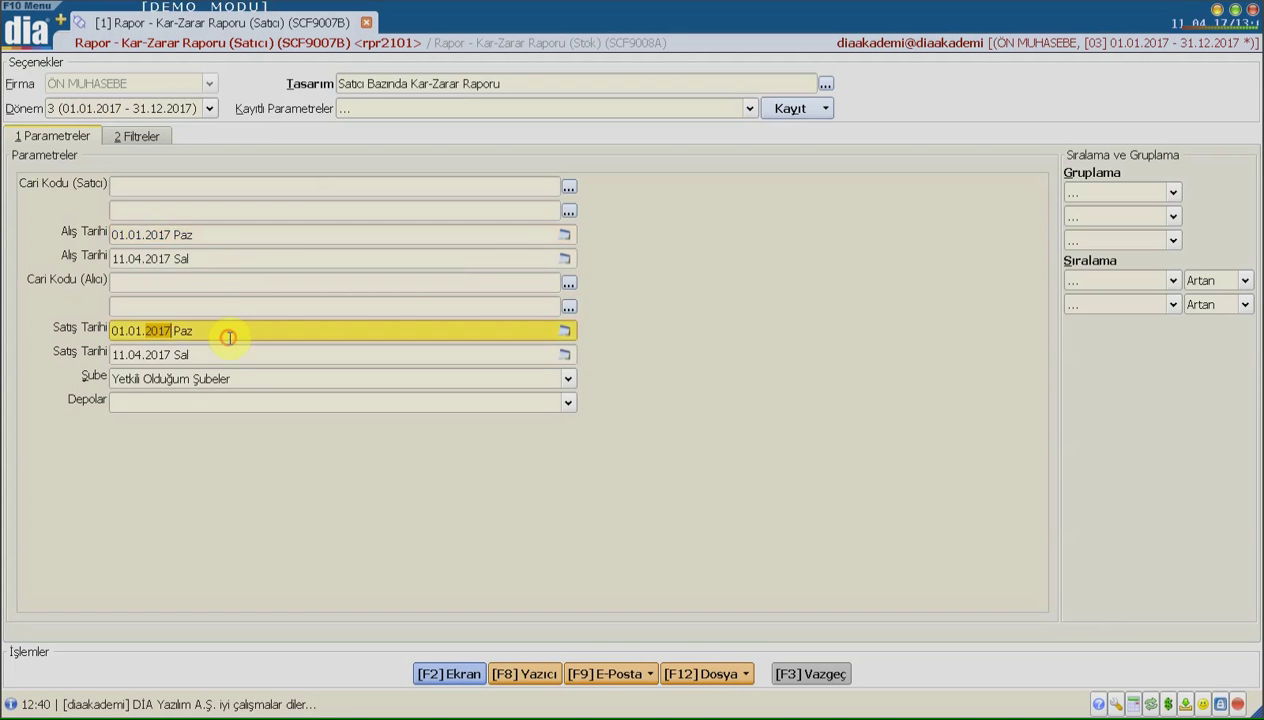
pyautogui.click(237, 357)
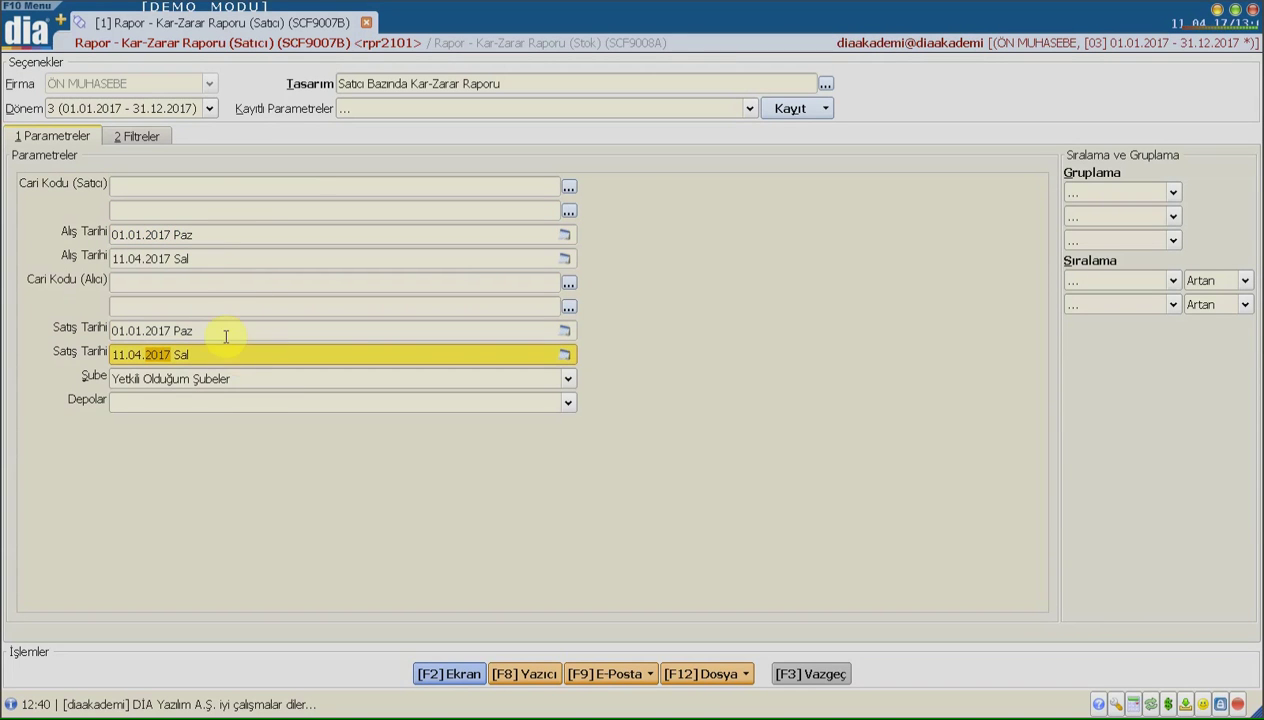
pyautogui.click(224, 379)
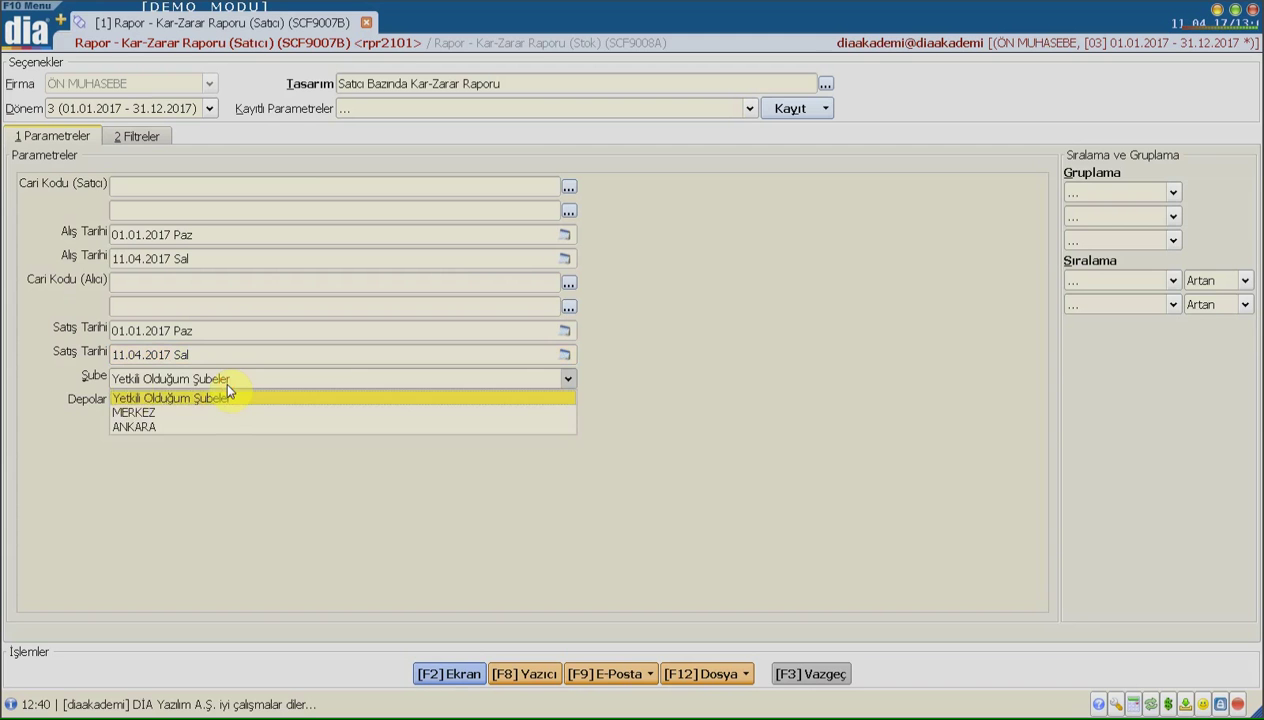
pyautogui.click(128, 397)
# Include the MERKEZ - MERKEZ, MERKEZ - ACIBADEM DEPO and ANKARA - ANKARA warehouses in the seller-based report
pyautogui.click(124, 402)
pyautogui.click(119, 422)
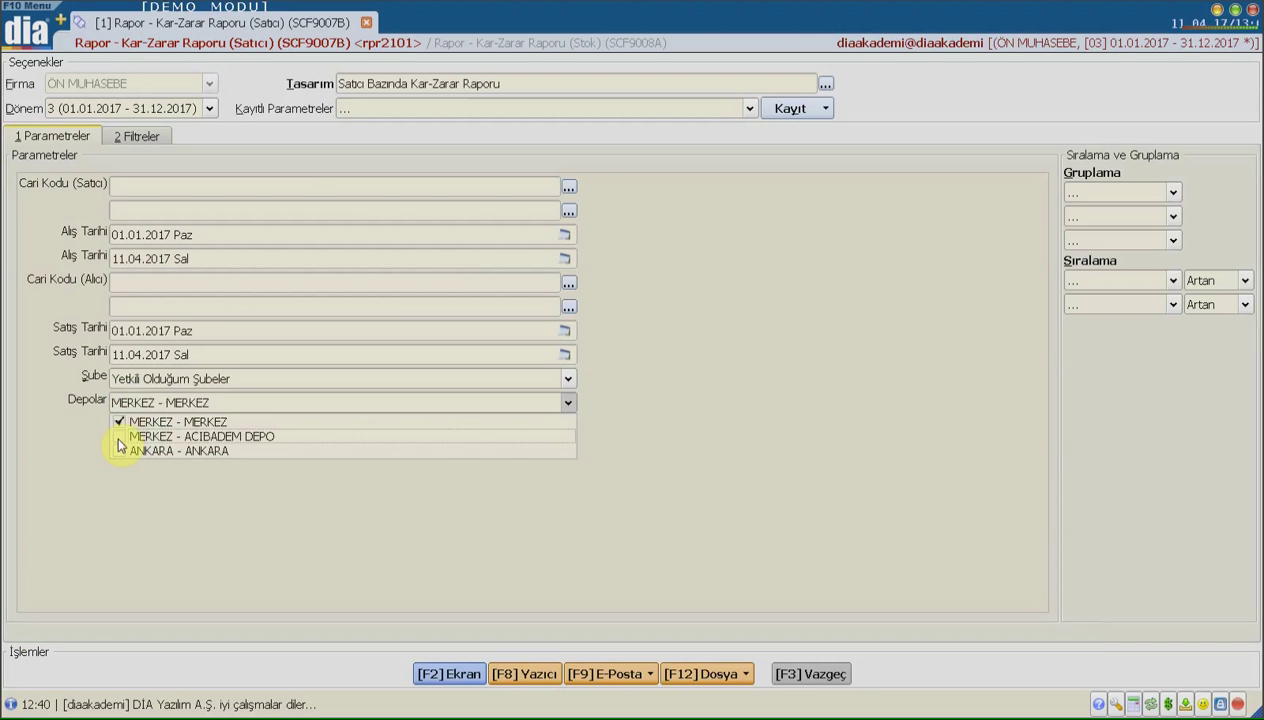
pyautogui.click(119, 437)
pyautogui.click(119, 451)
pyautogui.click(127, 522)
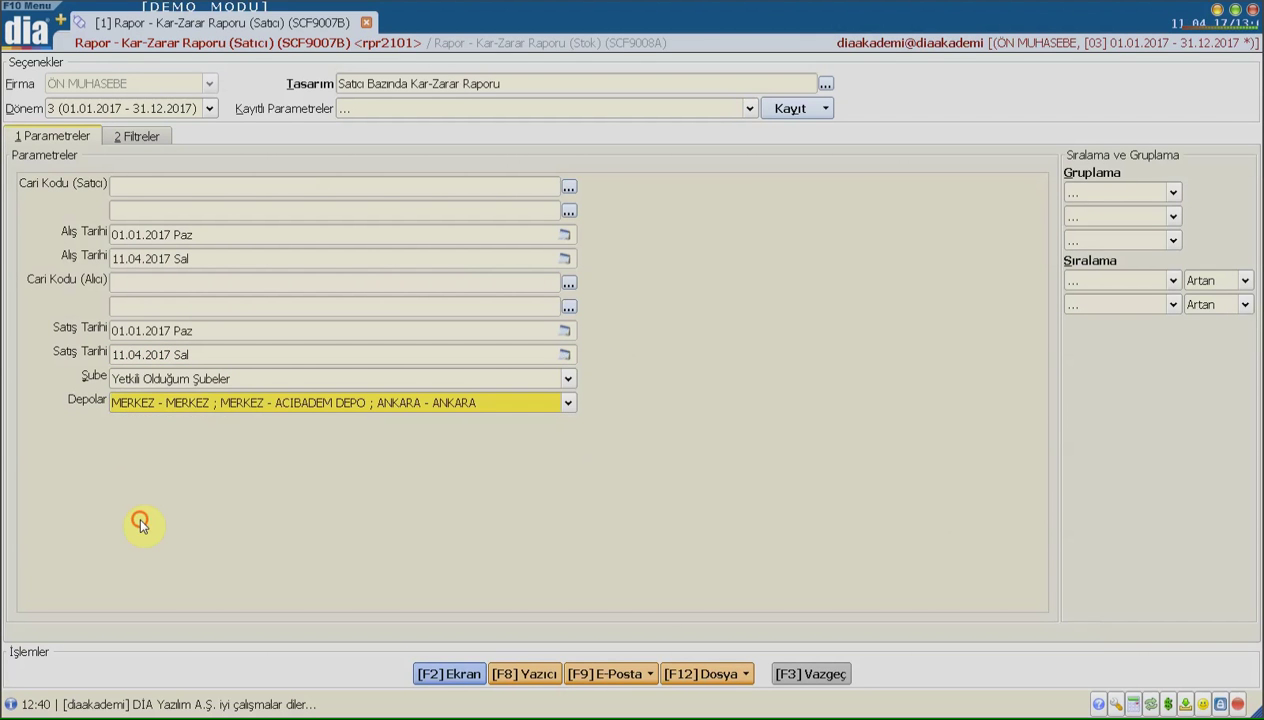
# Display the seller-based profit and loss report on screen, review its seller rows and totals, and close the preview
pyautogui.click(455, 676)
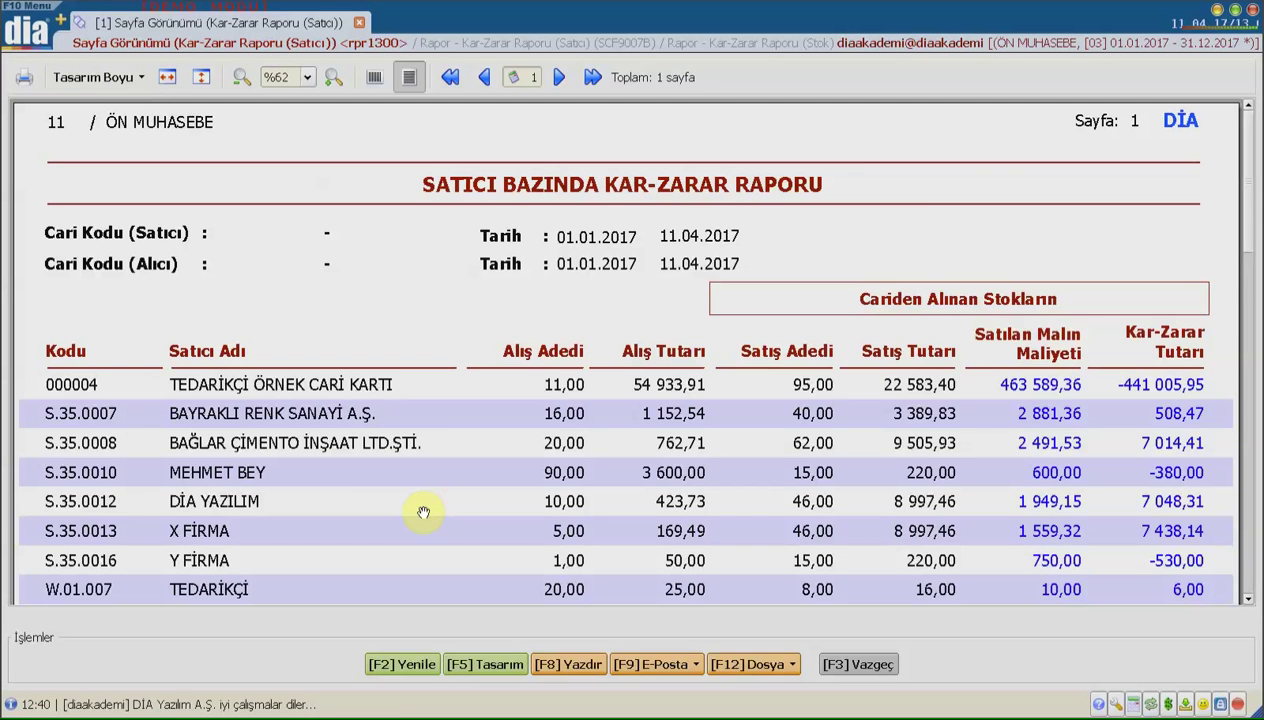
pyautogui.scroll(-3, 423, 512)
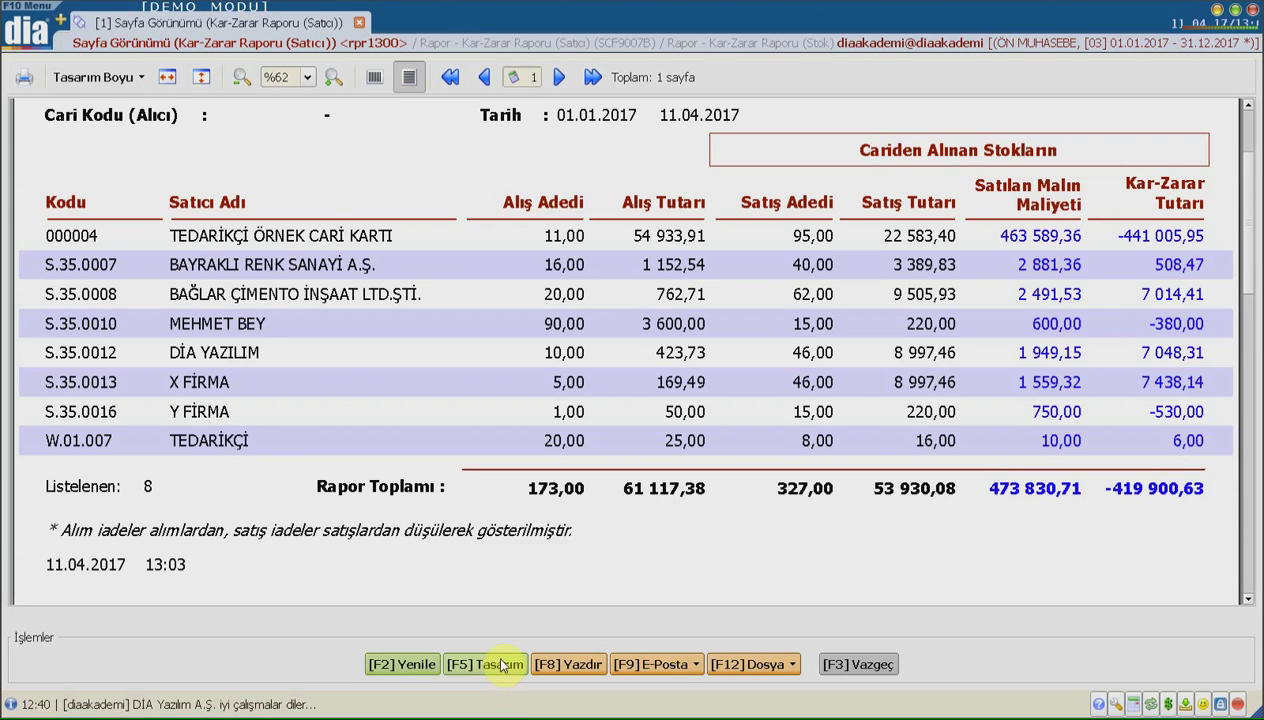
pyautogui.click(858, 664)
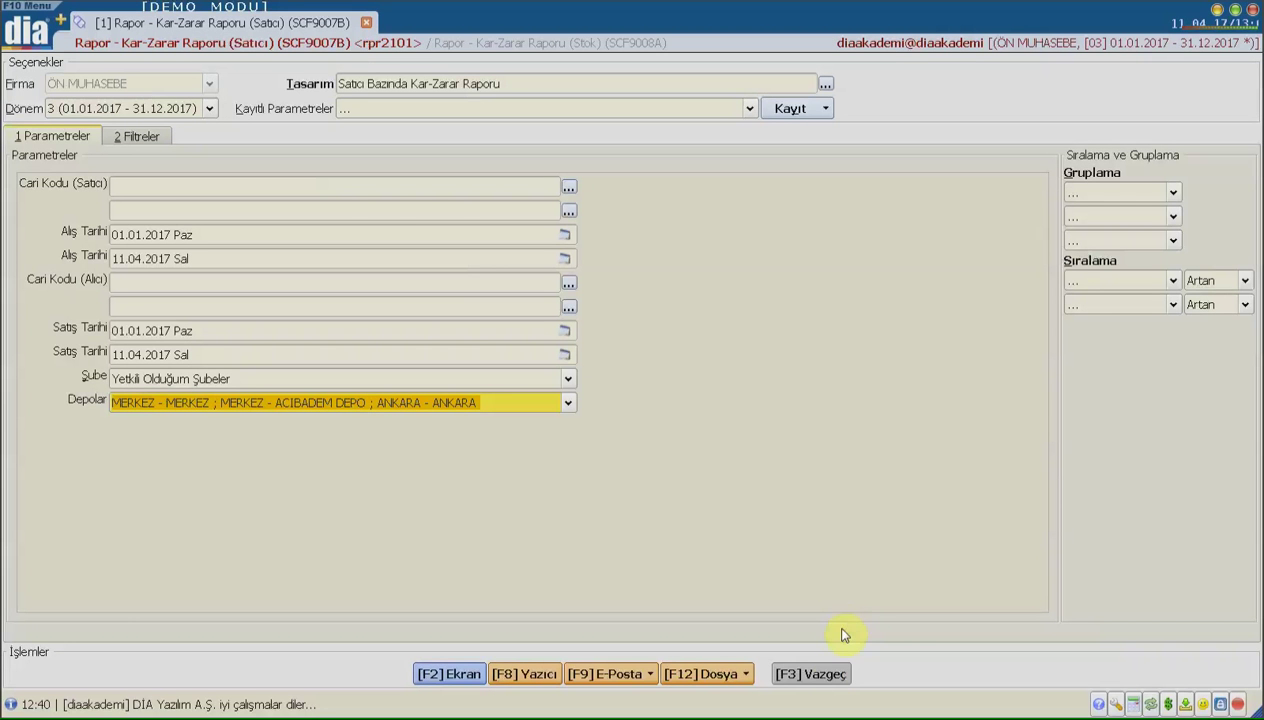
pyautogui.click(836, 674)
# Open Kar-Zarar Raporu (Fatura) and include the warehouses MERKEZ - MERKEZ, MERKEZ - ACIBADEM DEPO and ANKARA - ANKARA
pyautogui.click(27, 32)
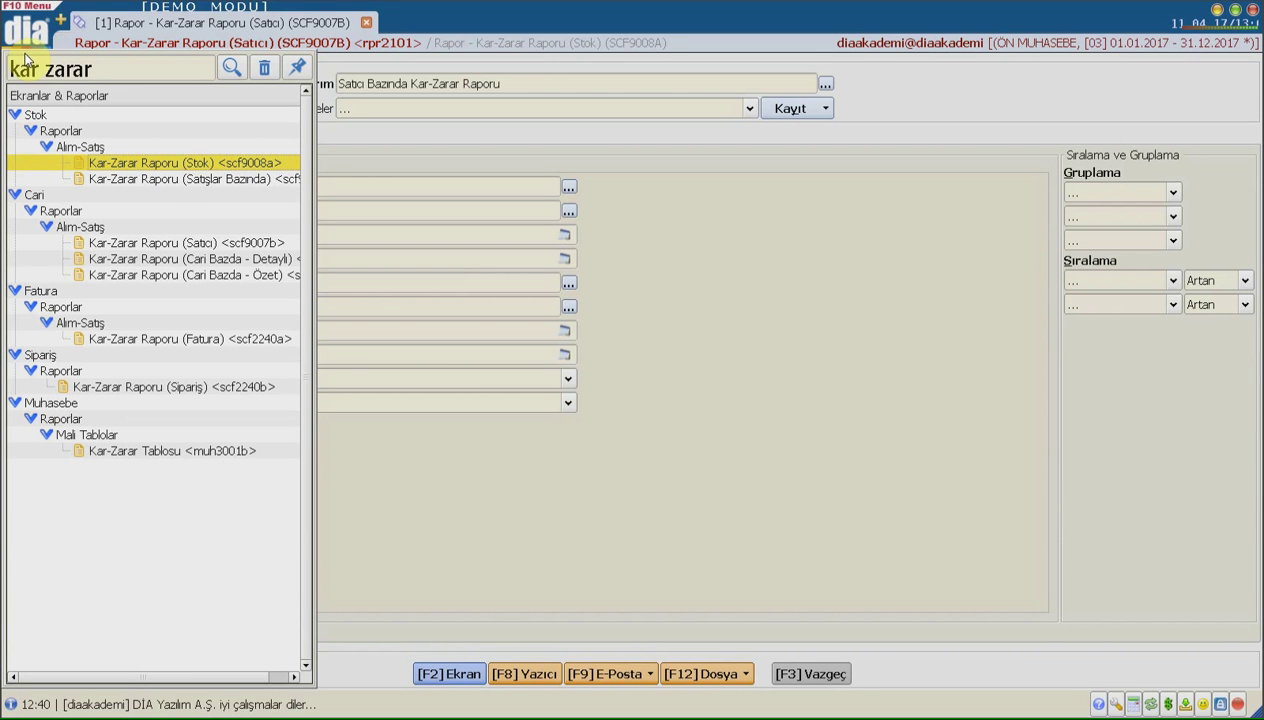
pyautogui.doubleClick(152, 340)
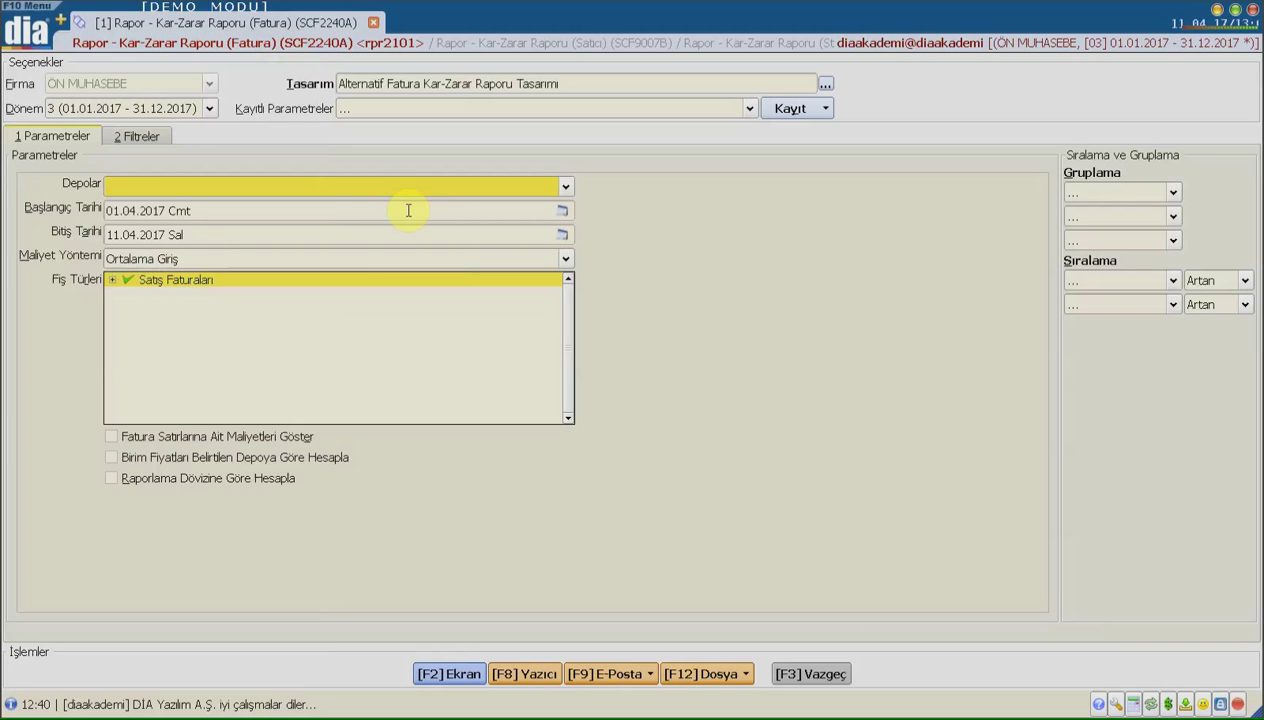
pyautogui.click(396, 196)
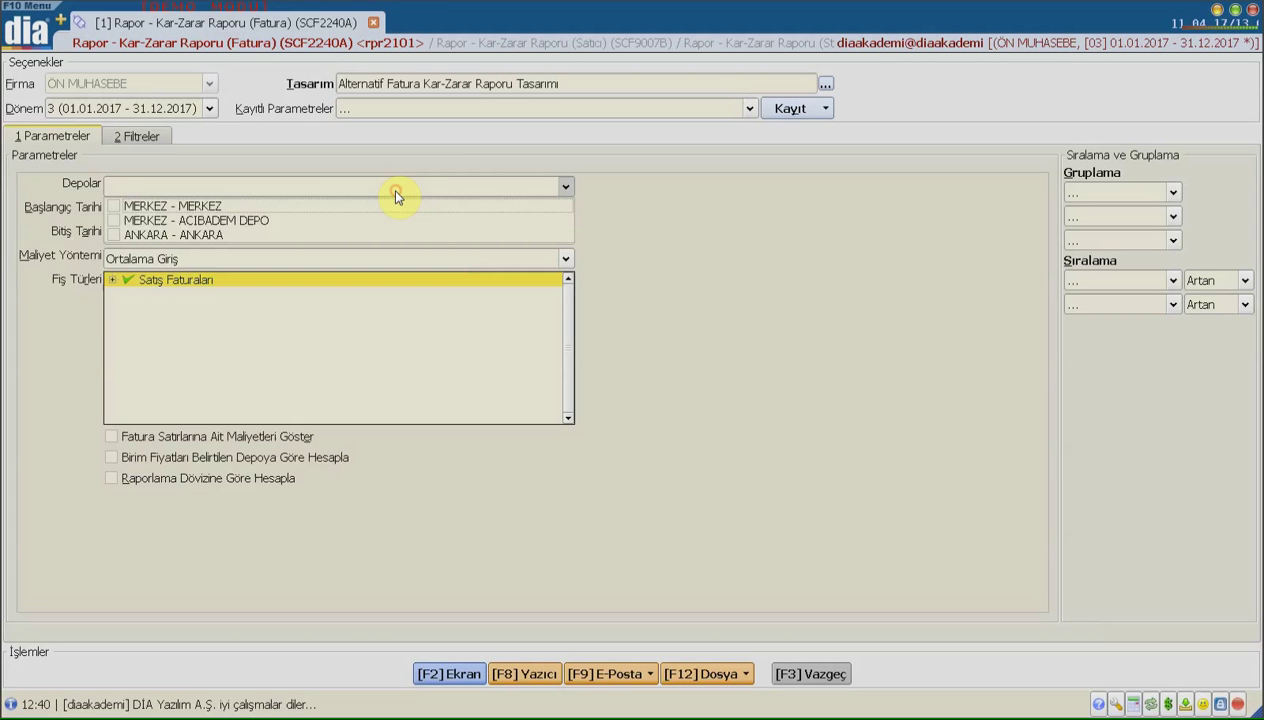
pyautogui.click(113, 206)
pyautogui.click(113, 220)
pyautogui.click(113, 234)
pyautogui.click(86, 228)
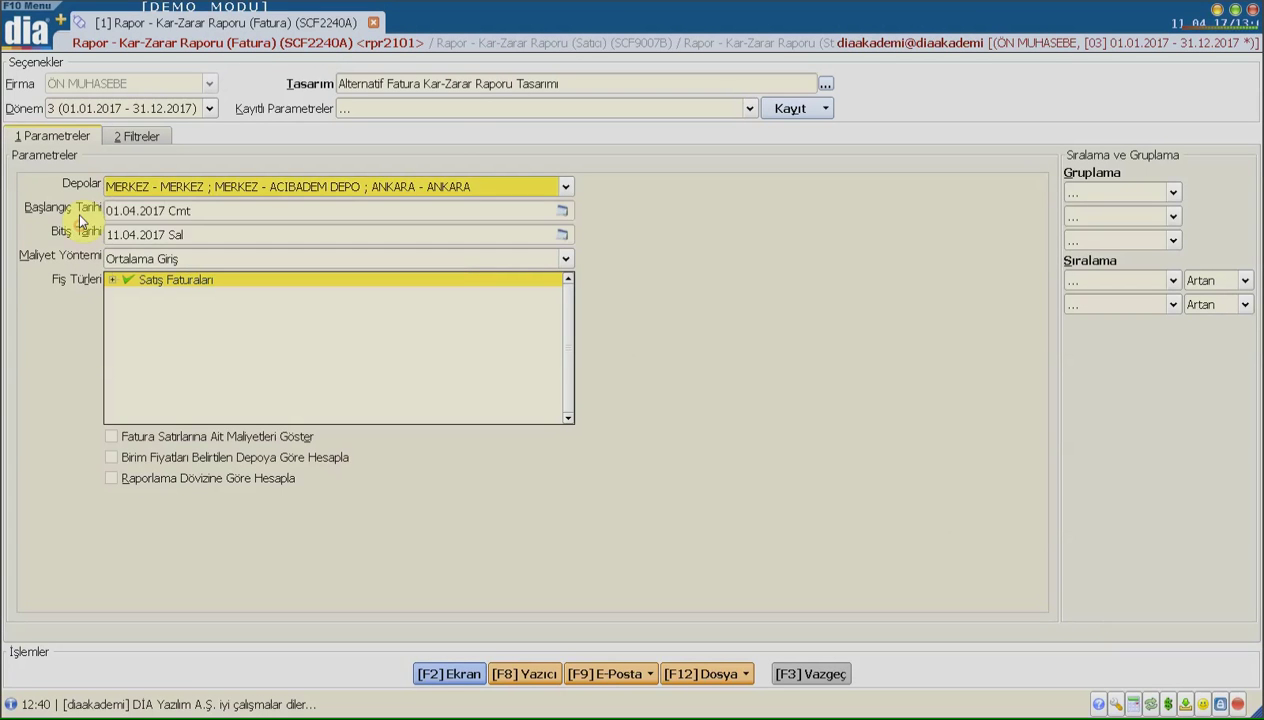
# Examine the cost options offered for Maliyet Yöntemi, and expand Satış Faturaları under Fiş Türleri to review the included invoice types
pyautogui.click(112, 259)
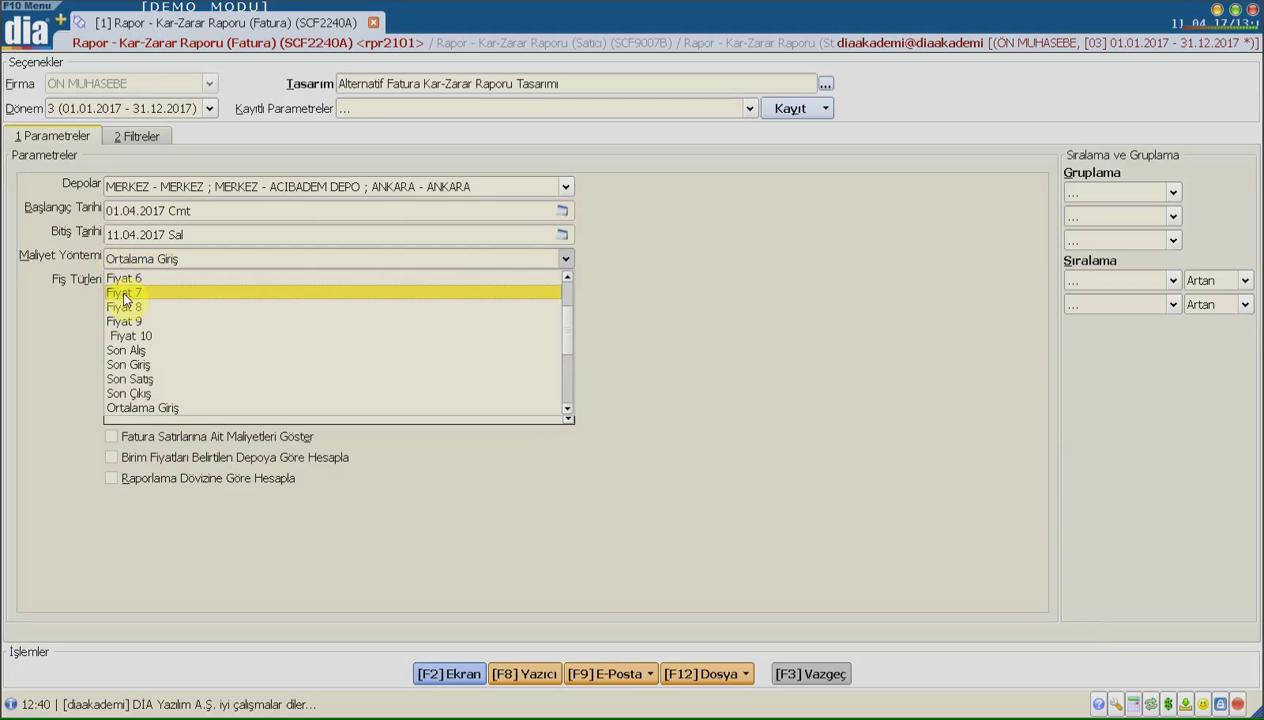
pyautogui.scroll(2, 158, 355)
pyautogui.scroll(-5, 155, 357)
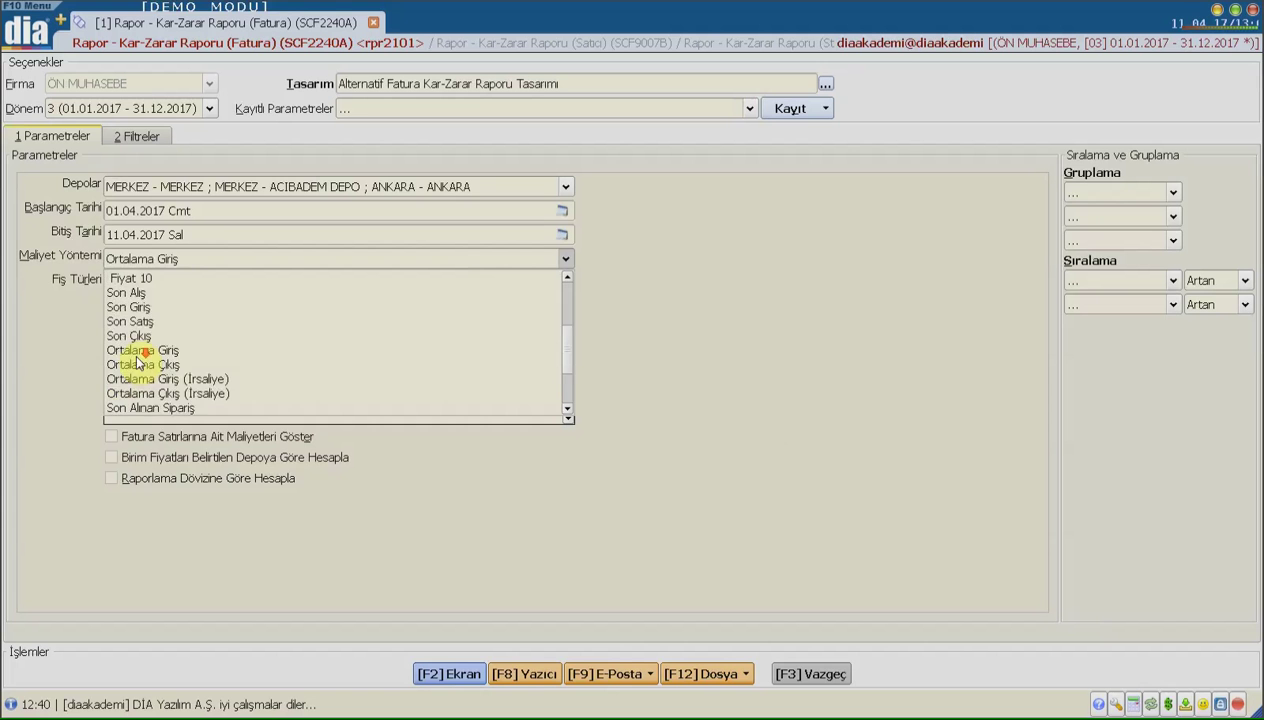
pyautogui.click(48, 342)
pyautogui.click(100, 277)
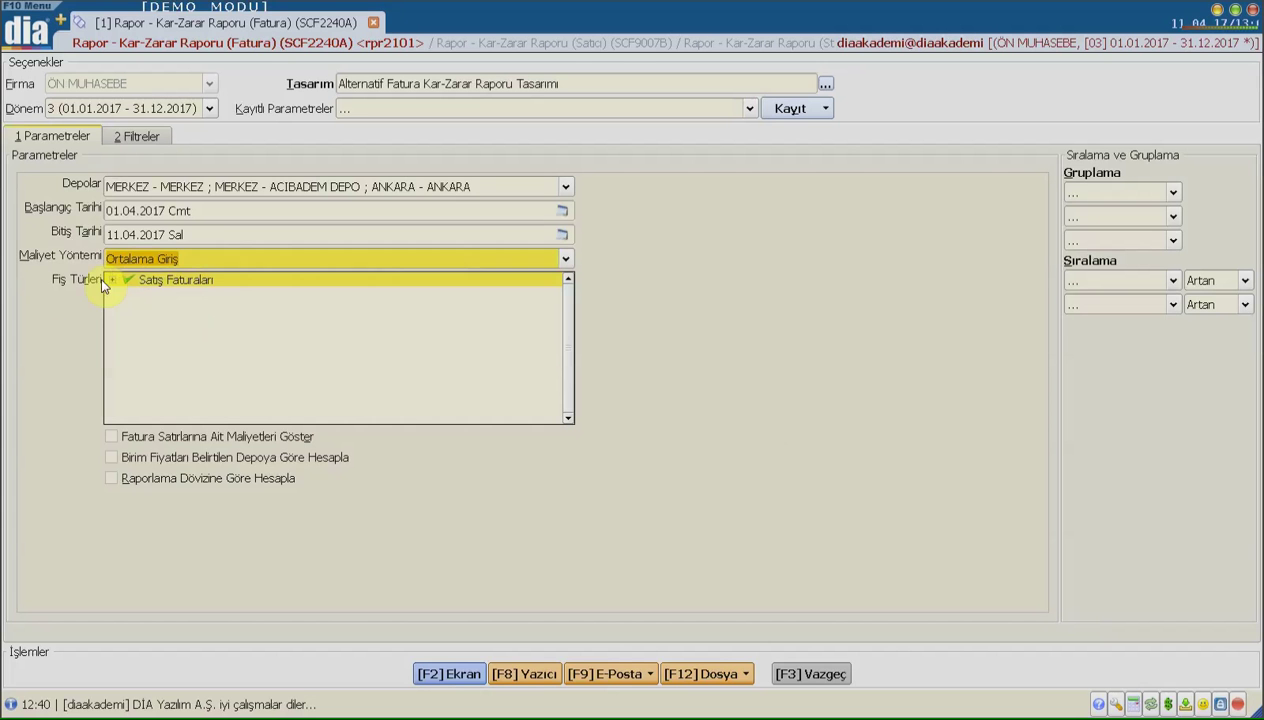
pyautogui.click(111, 281)
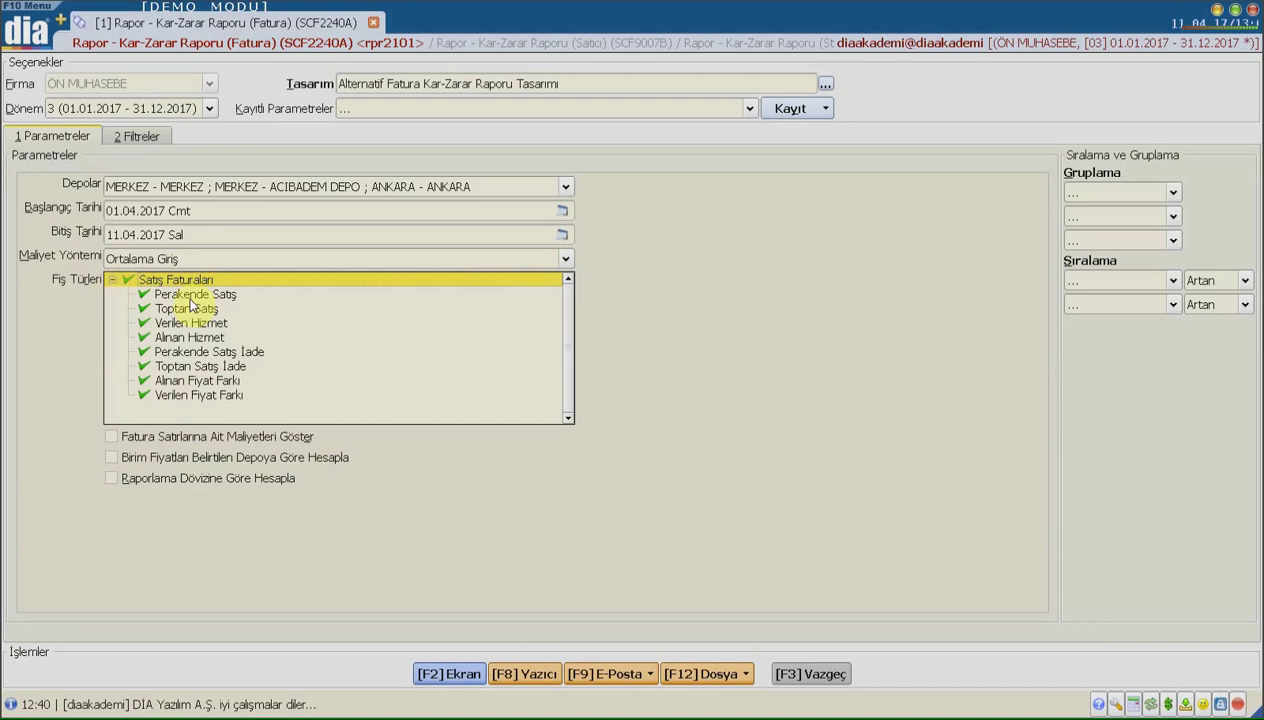
# Exclude Verilen Hizmet and Alınan Hizmet from the invoice types and enable Fatura Satırlarına Ait Maliyetleri Göster
pyautogui.click(184, 325)
pyautogui.click(185, 340)
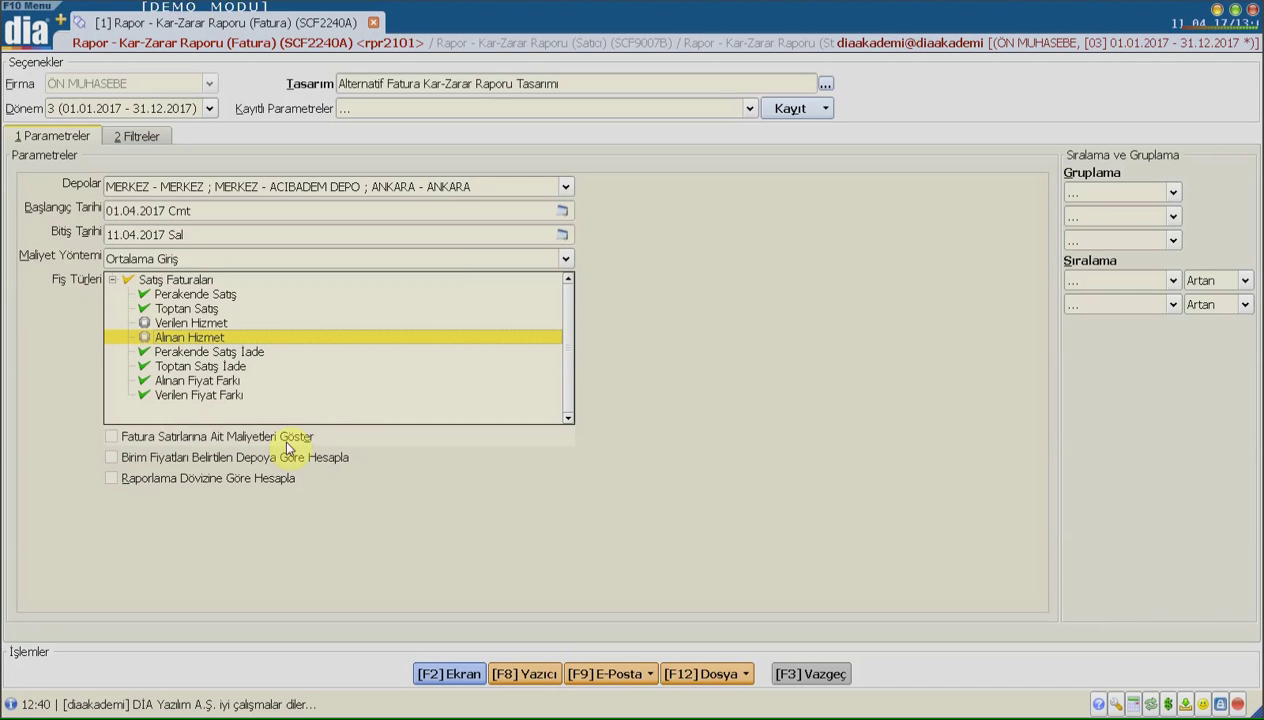
pyautogui.click(147, 443)
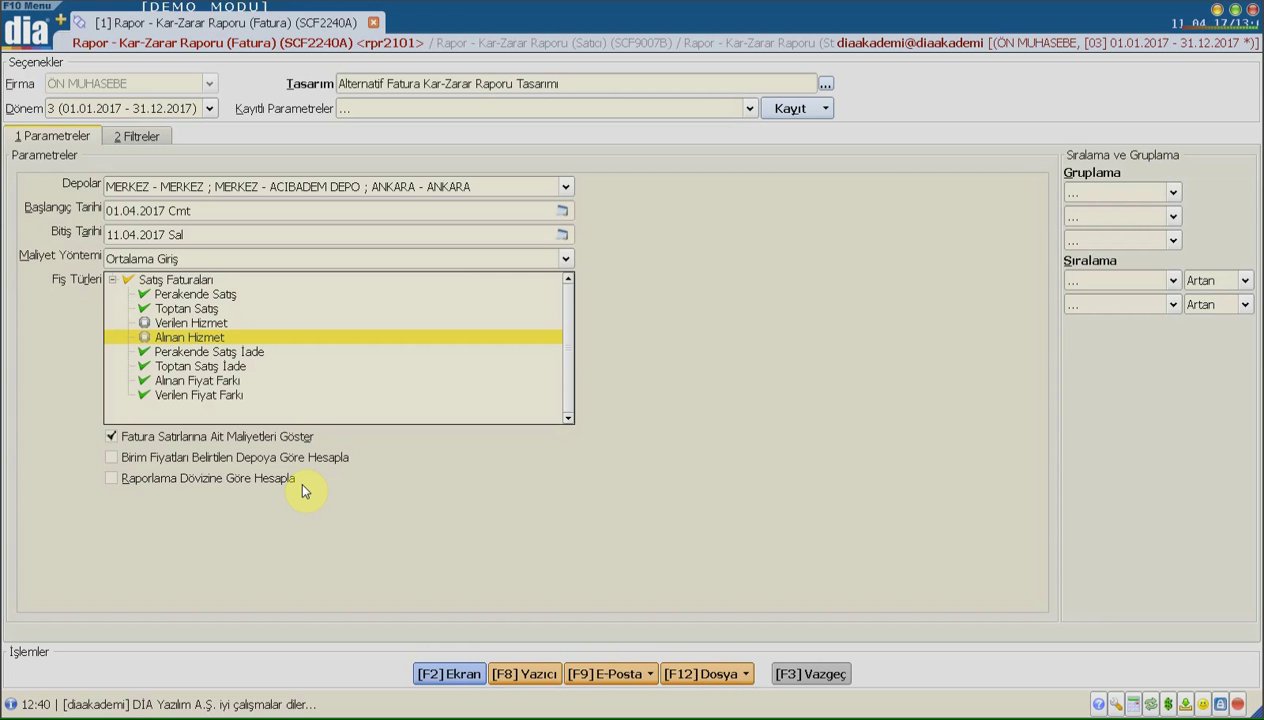
# Display the invoice-based profit and loss report on screen, review its invoices and line costs, and close the preview
pyautogui.click(447, 676)
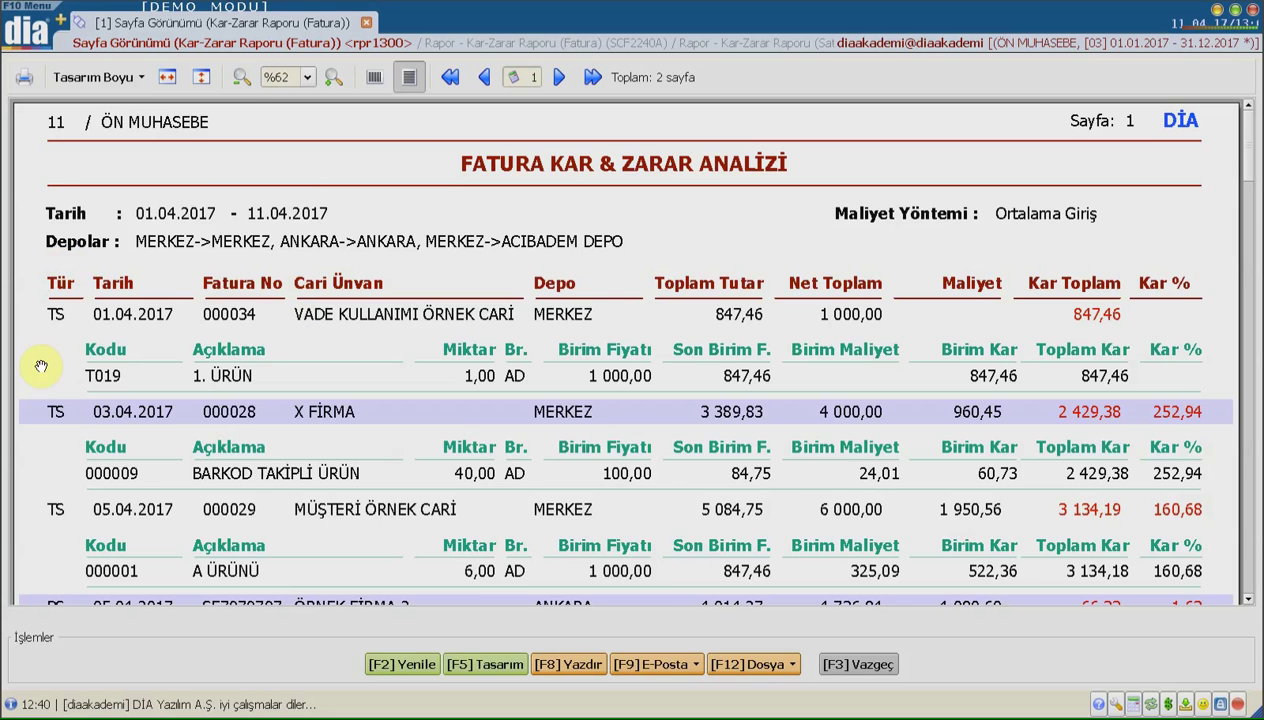
pyautogui.scroll(-3, 54, 470)
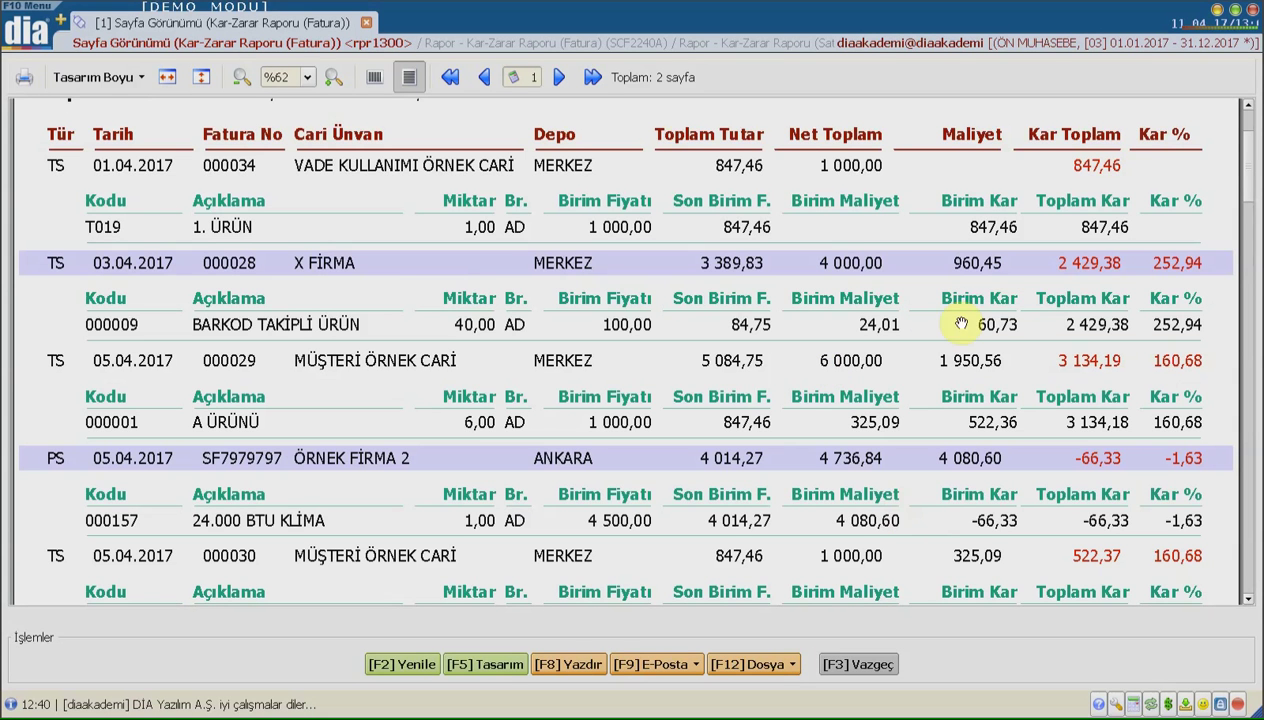
pyautogui.scroll(-3, 1143, 245)
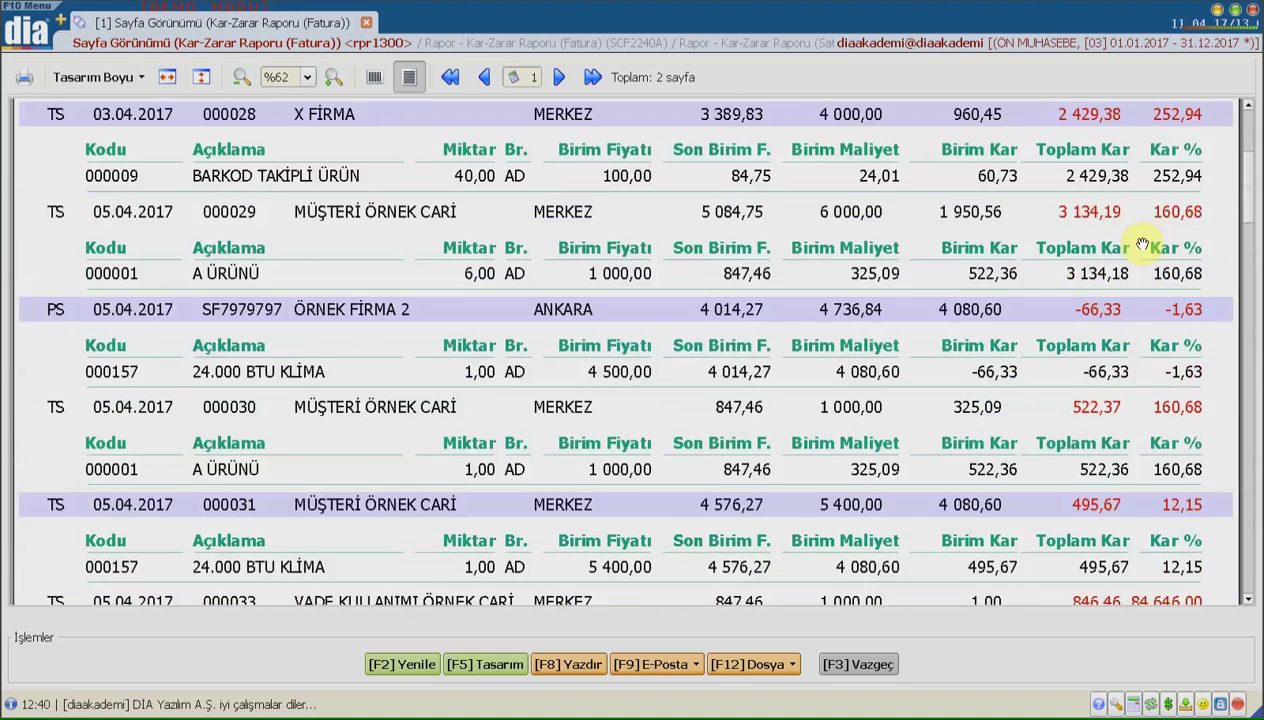
pyautogui.scroll(-15, 1143, 245)
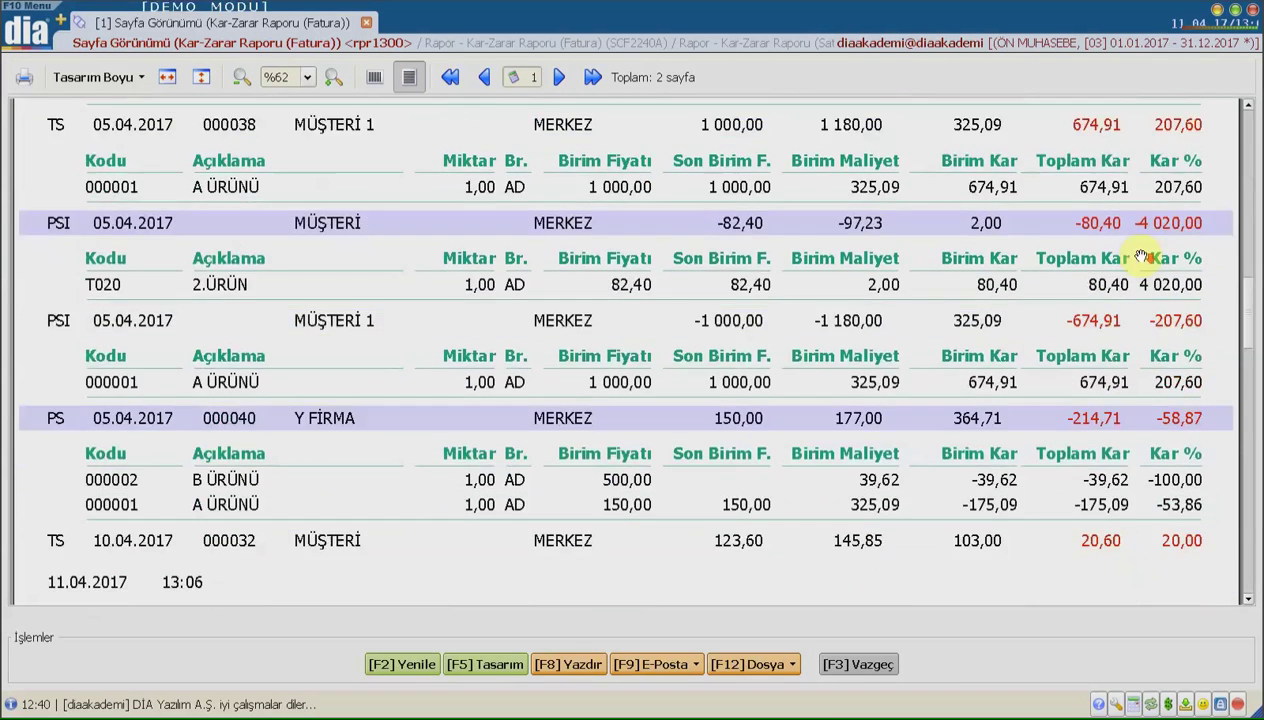
pyautogui.scroll(-16, 1140, 258)
pyautogui.scroll(15, 1140, 260)
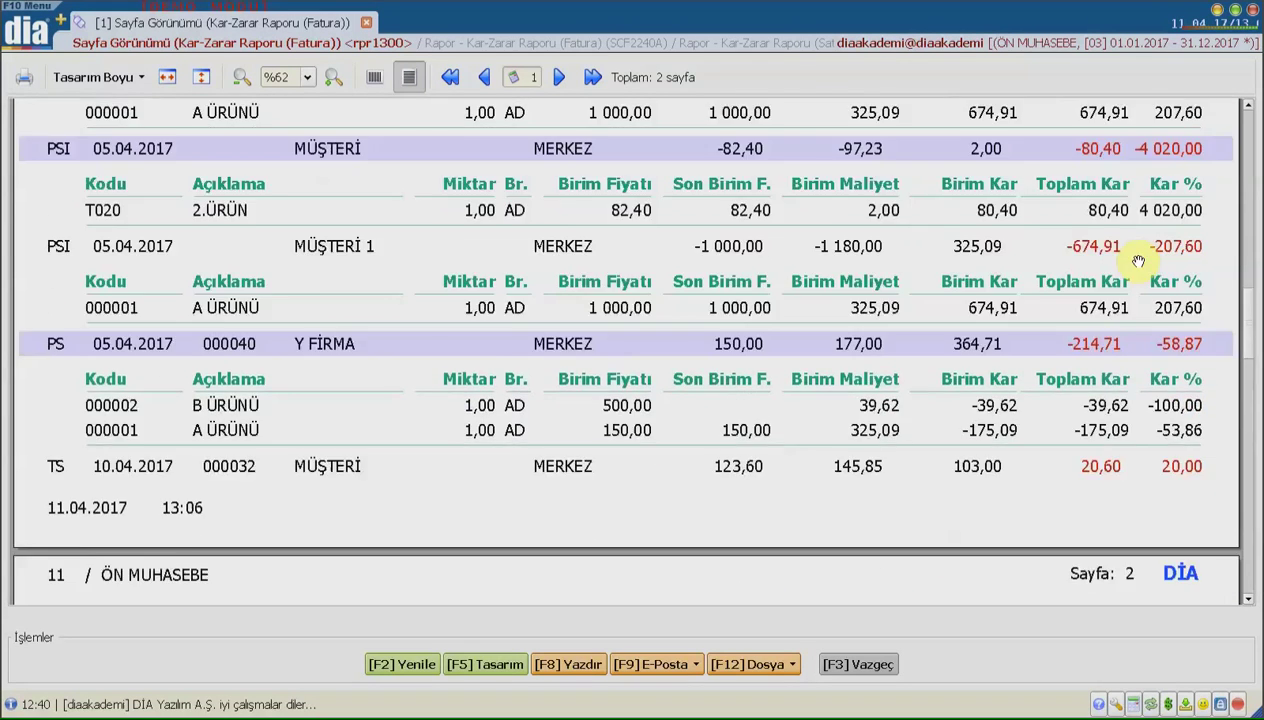
pyautogui.scroll(10, 1140, 260)
pyautogui.scroll(6, 443, 556)
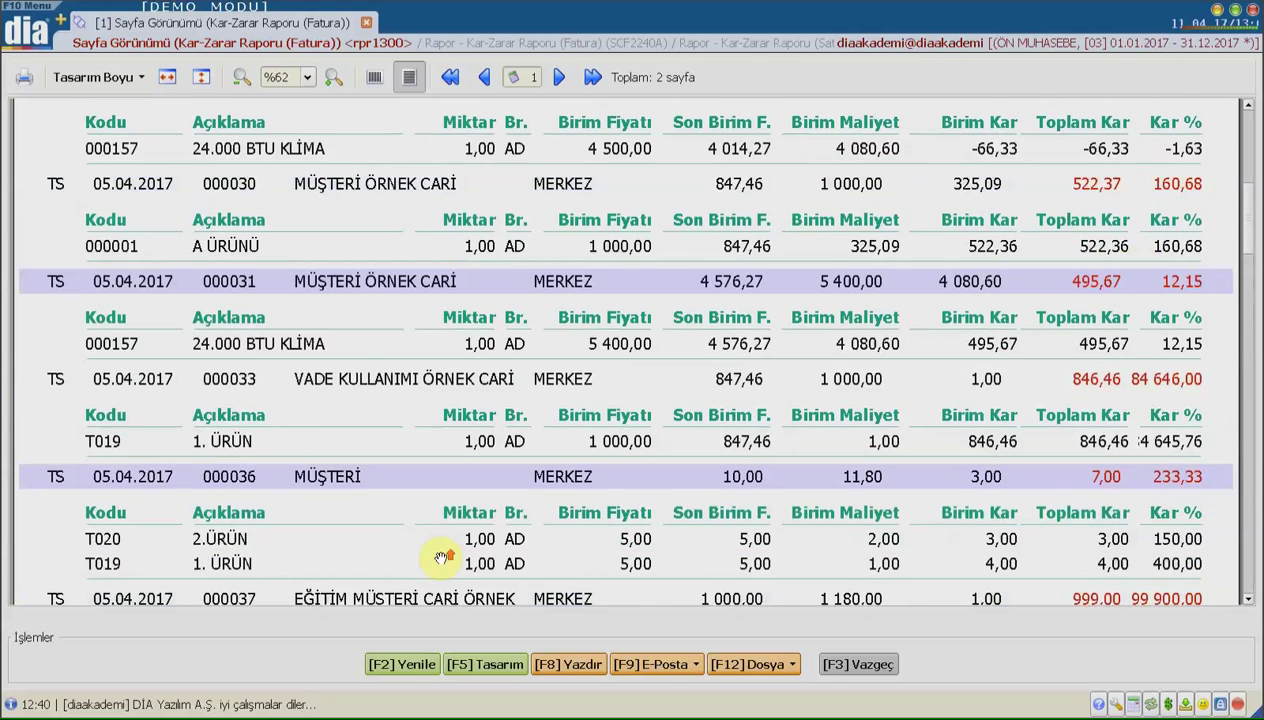
pyautogui.scroll(9, 441, 557)
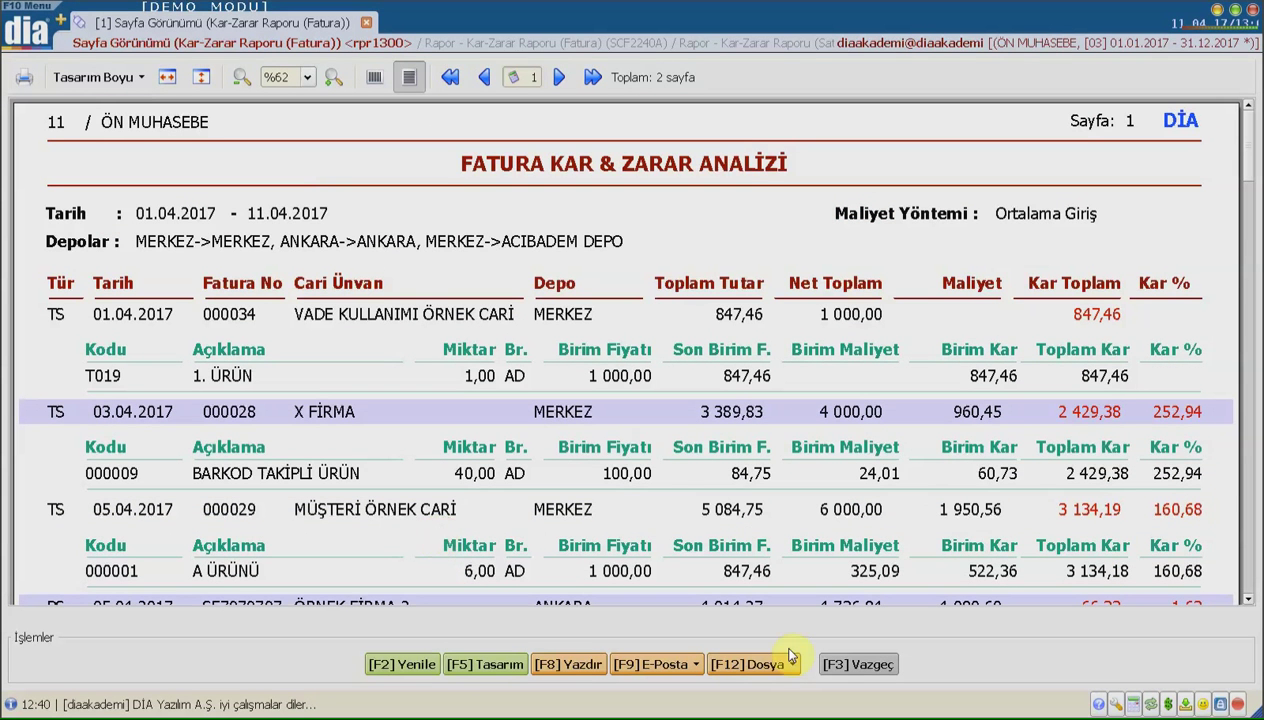
pyautogui.click(840, 665)
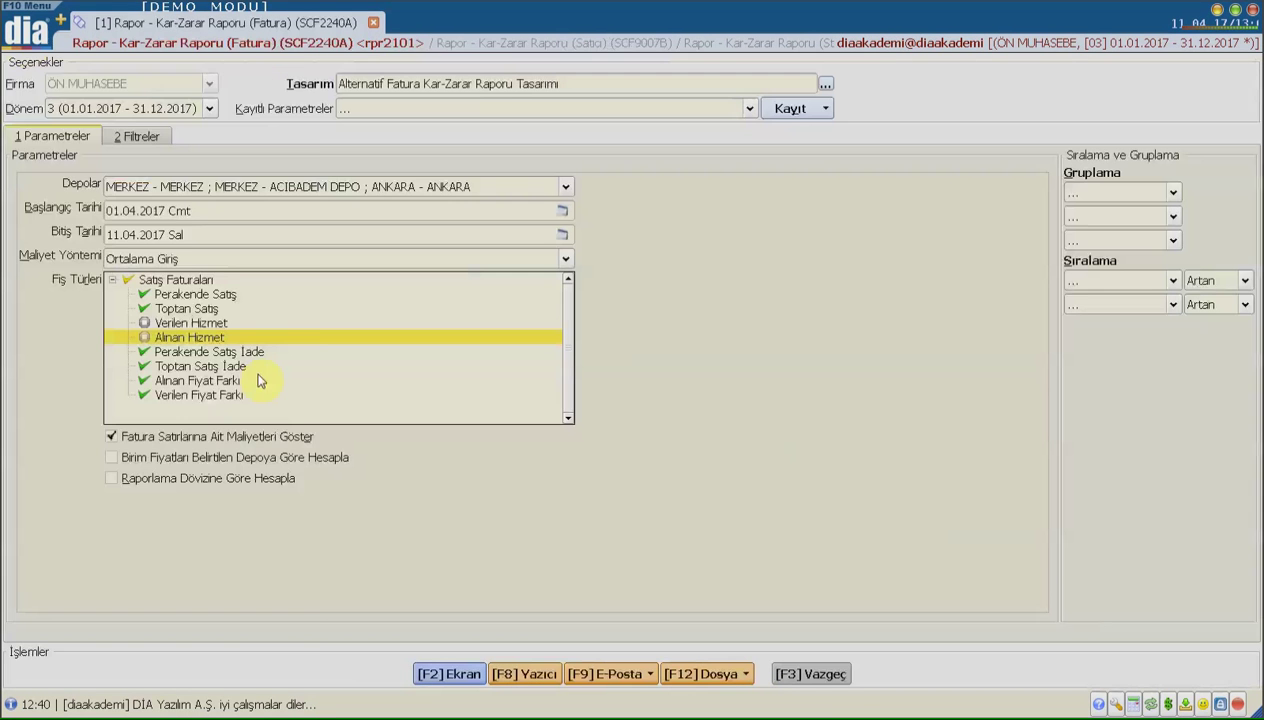
# Open Kar-Zarar Raporu (Sipariş) and include the warehouses MERKEZ - MERKEZ, MERKEZ - ACIBADEM DEPO and ANKARA - ANKARA
pyautogui.click(27, 30)
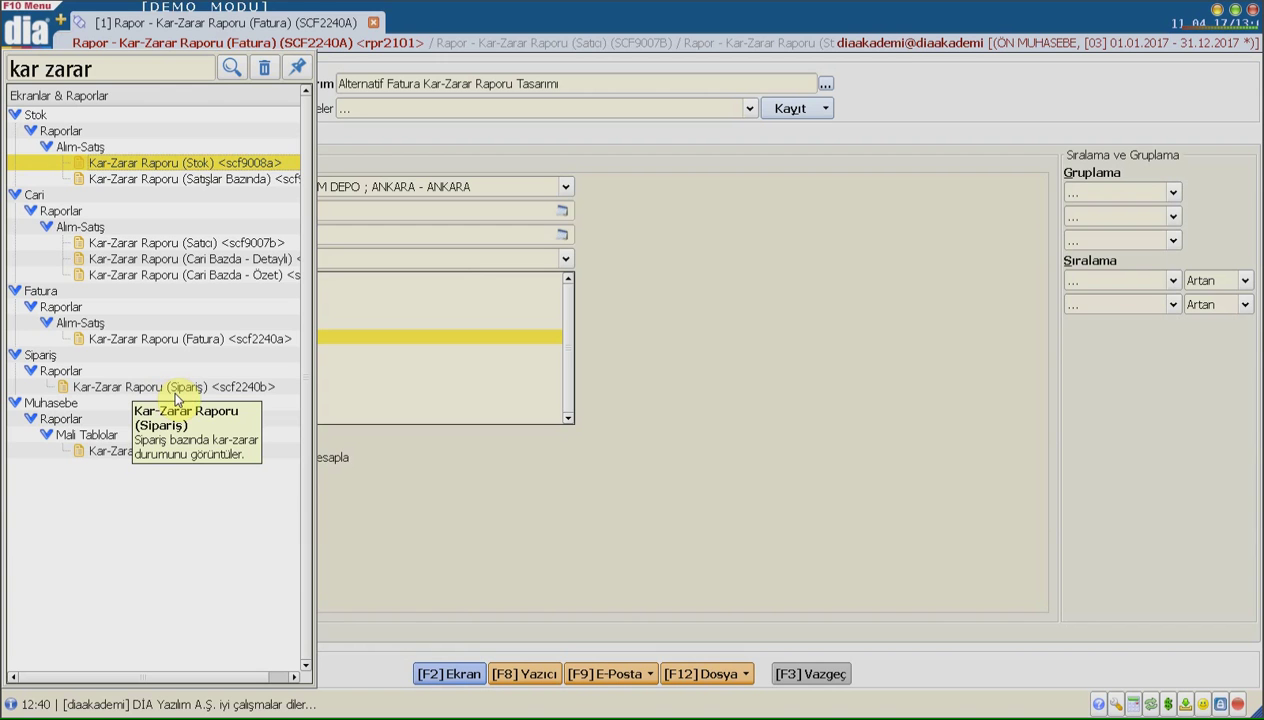
pyautogui.doubleClick(170, 388)
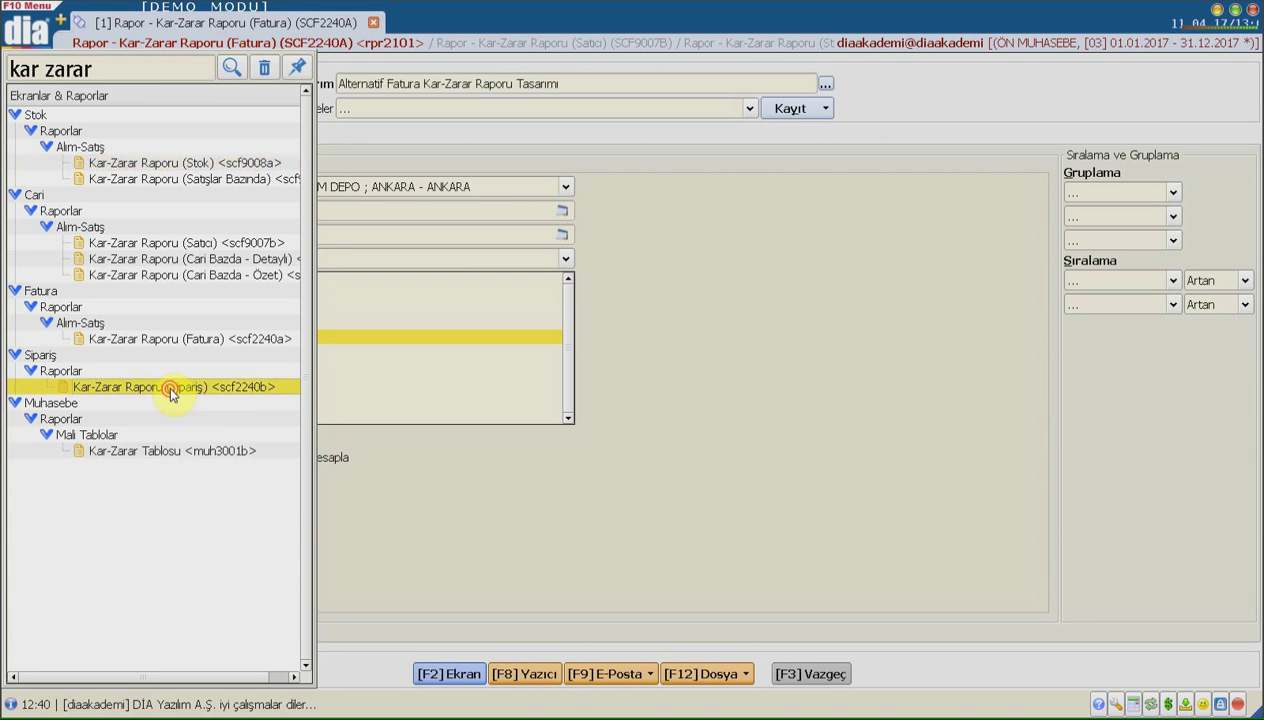
pyautogui.click(502, 186)
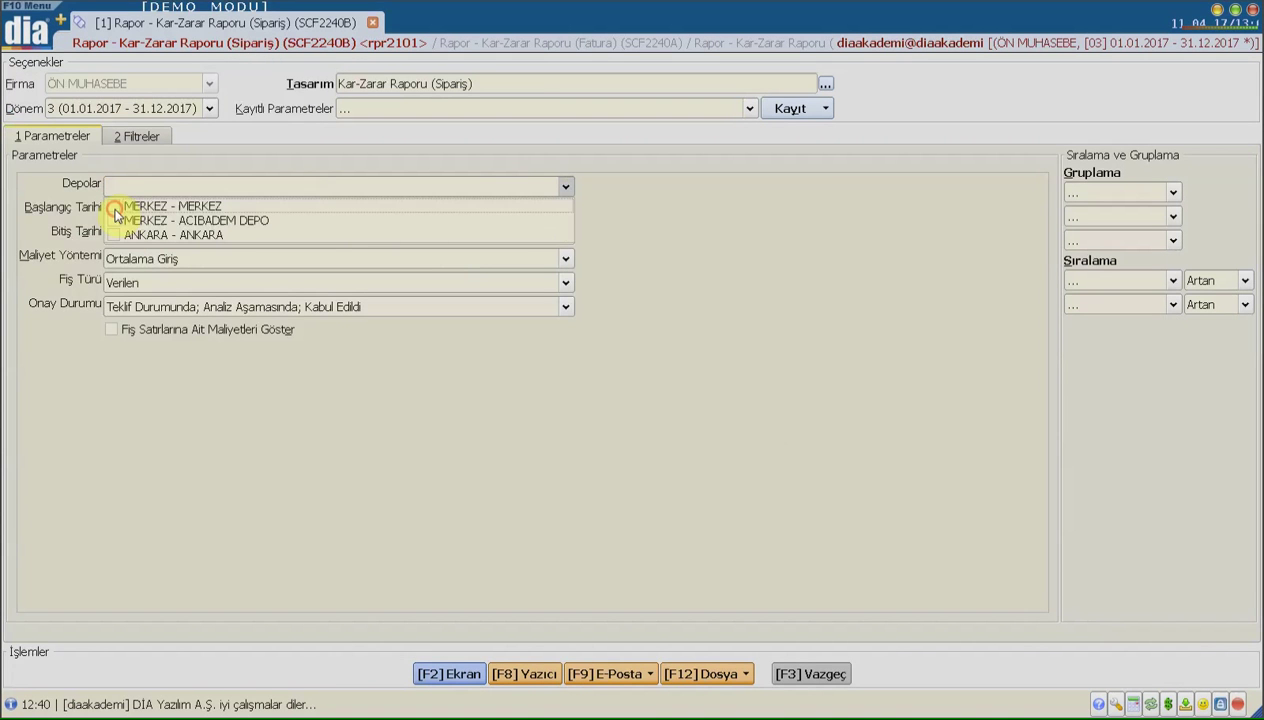
pyautogui.click(113, 205)
pyautogui.click(113, 220)
pyautogui.click(113, 234)
pyautogui.click(68, 232)
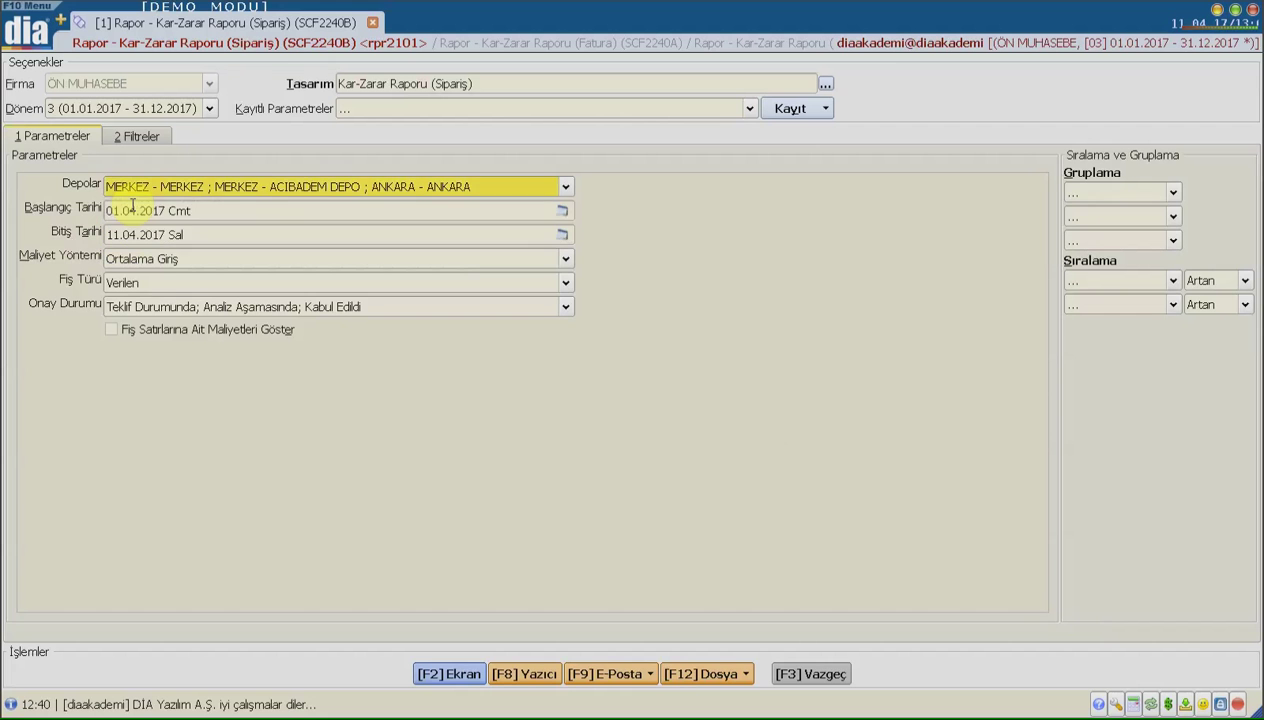
# Review the order report's start and end date fields and examine the cost options offered for Maliyet Yöntemi
pyautogui.click(121, 210)
pyautogui.click(141, 235)
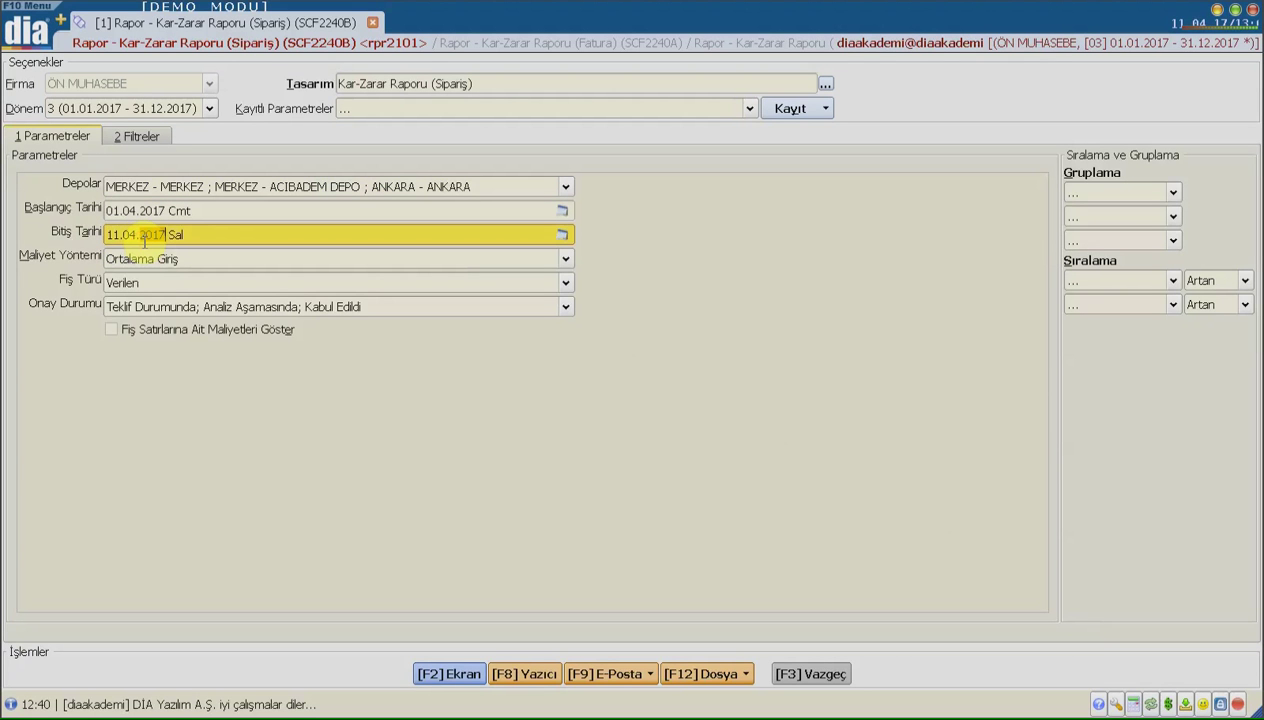
pyautogui.click(150, 253)
pyautogui.click(150, 253)
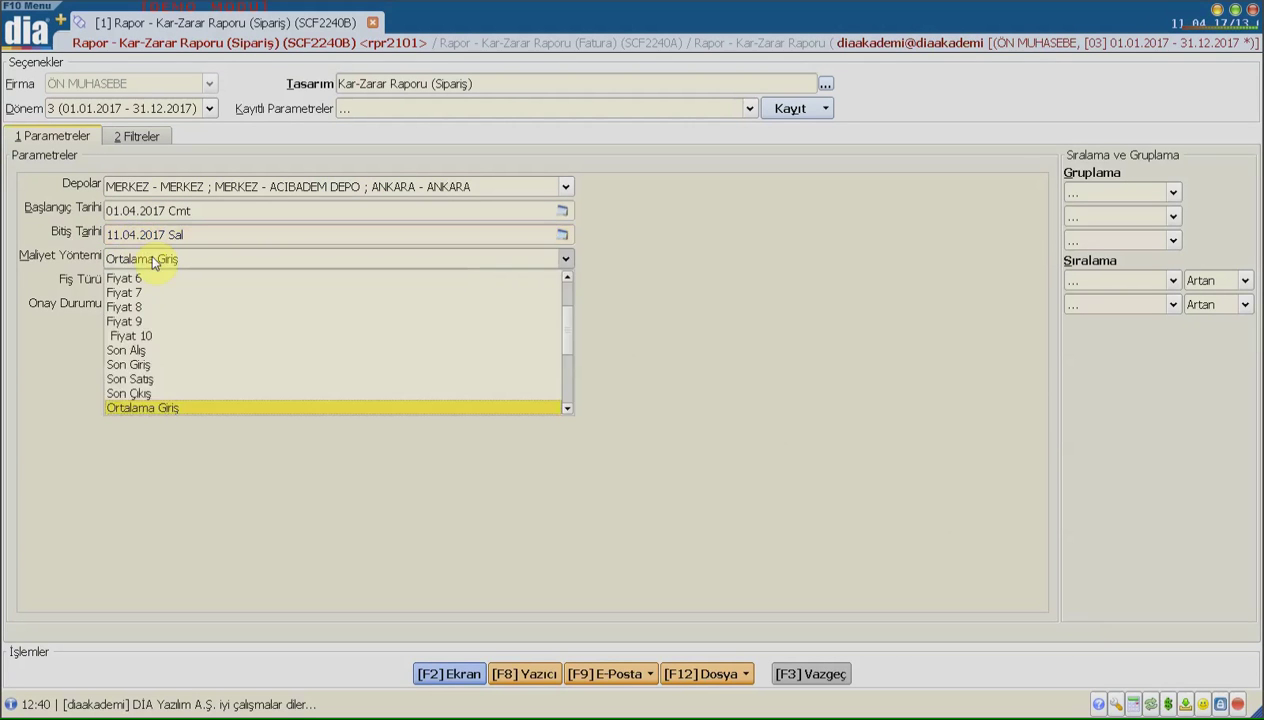
pyautogui.scroll(-3, 163, 290)
pyautogui.scroll(5, 186, 320)
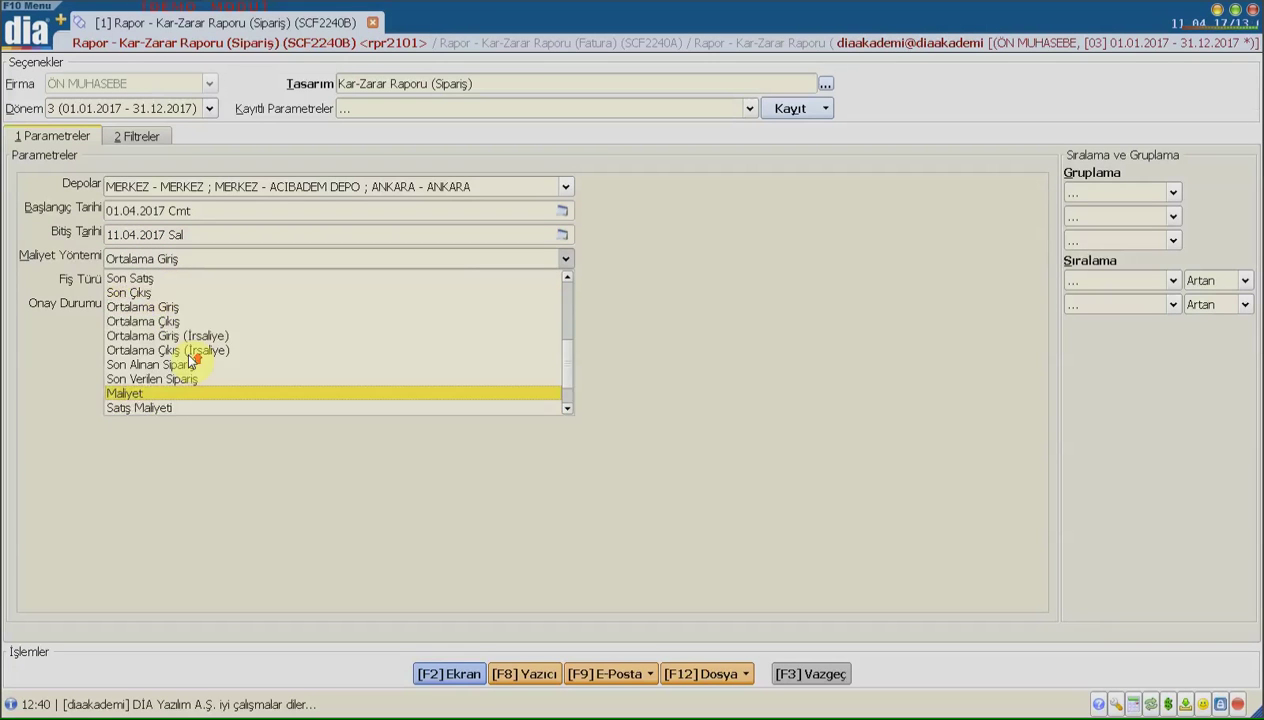
pyautogui.click(50, 285)
# Set the order report's Fiş Türü to Alınan
pyautogui.click(143, 285)
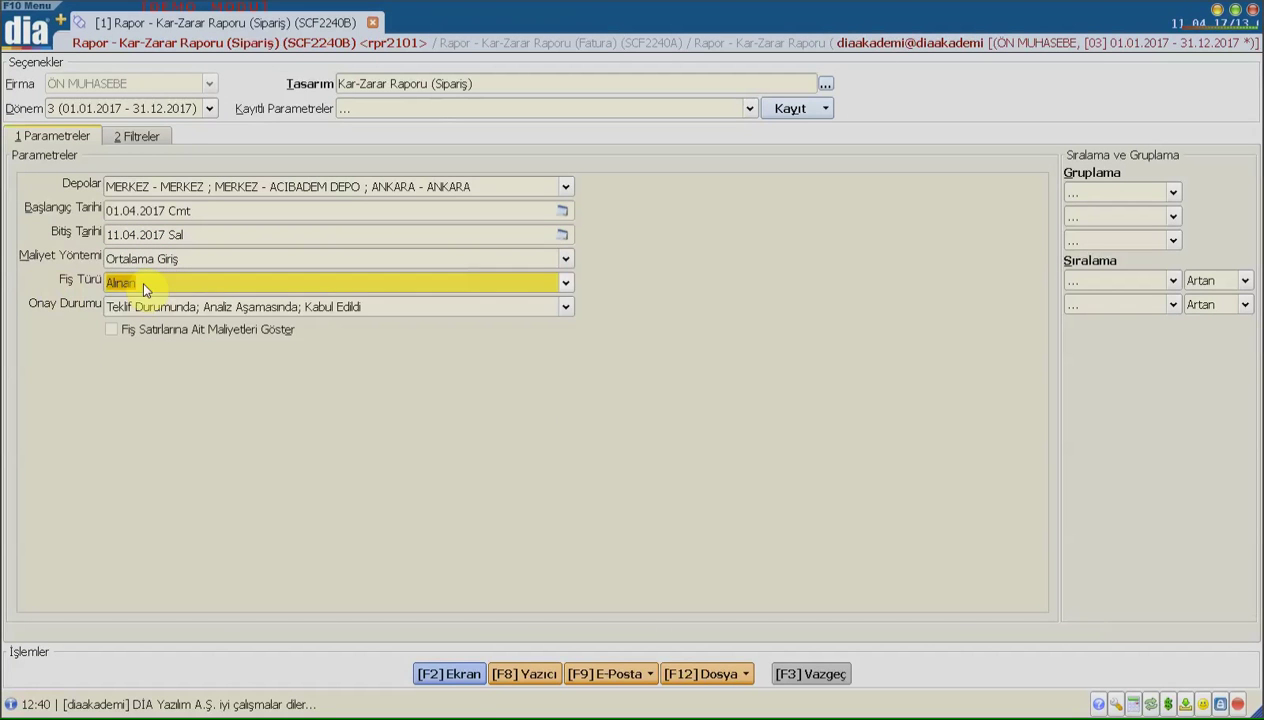
pyautogui.click(143, 285)
pyautogui.scroll(1, 144, 297)
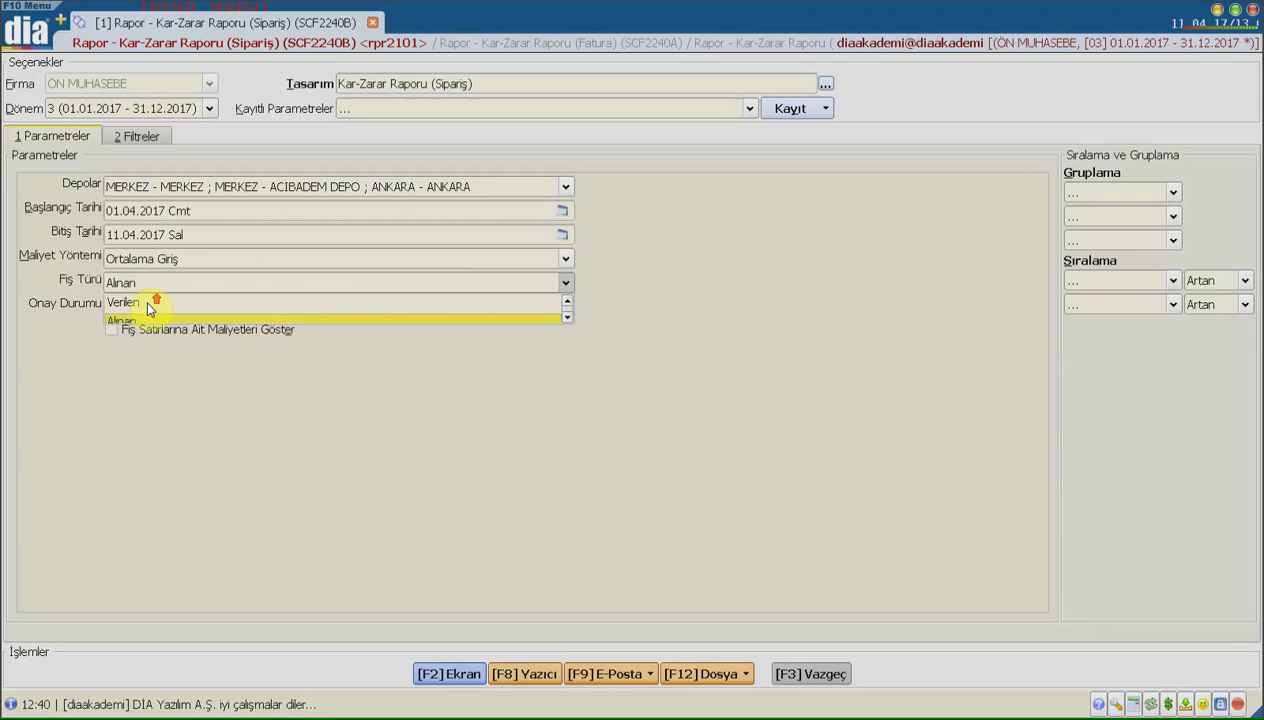
pyautogui.scroll(-1, 137, 316)
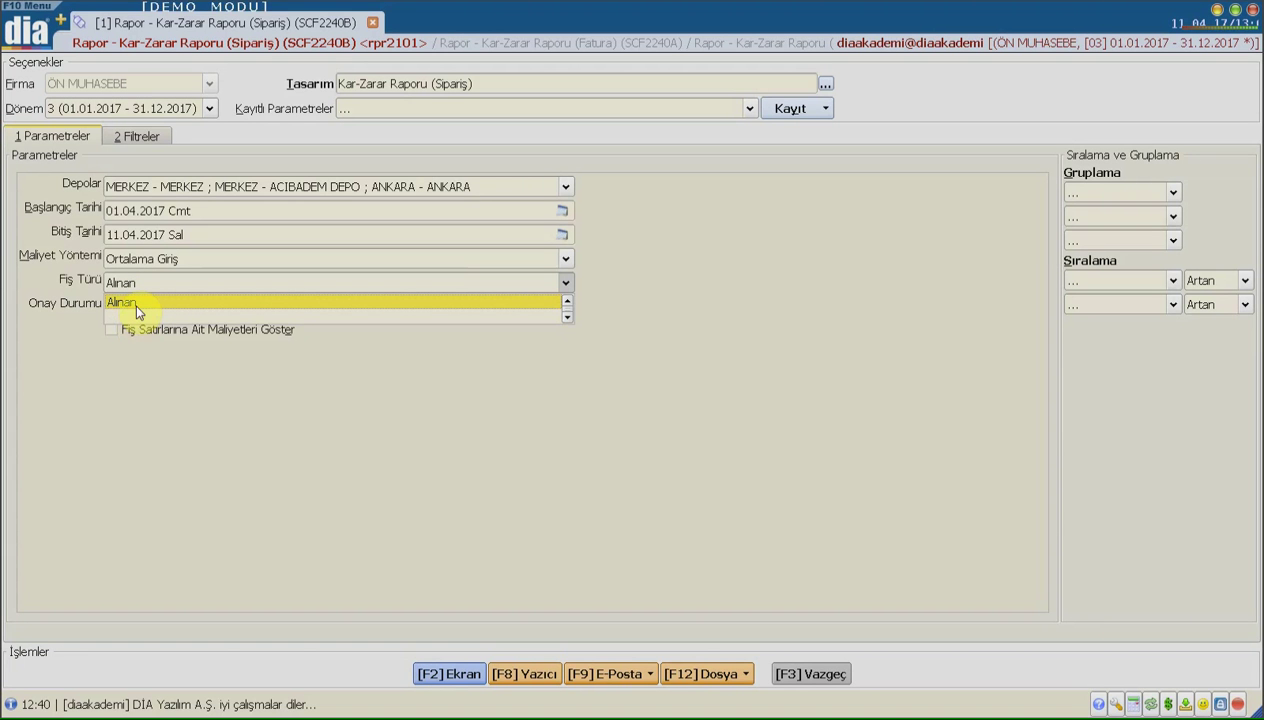
pyautogui.click(137, 309)
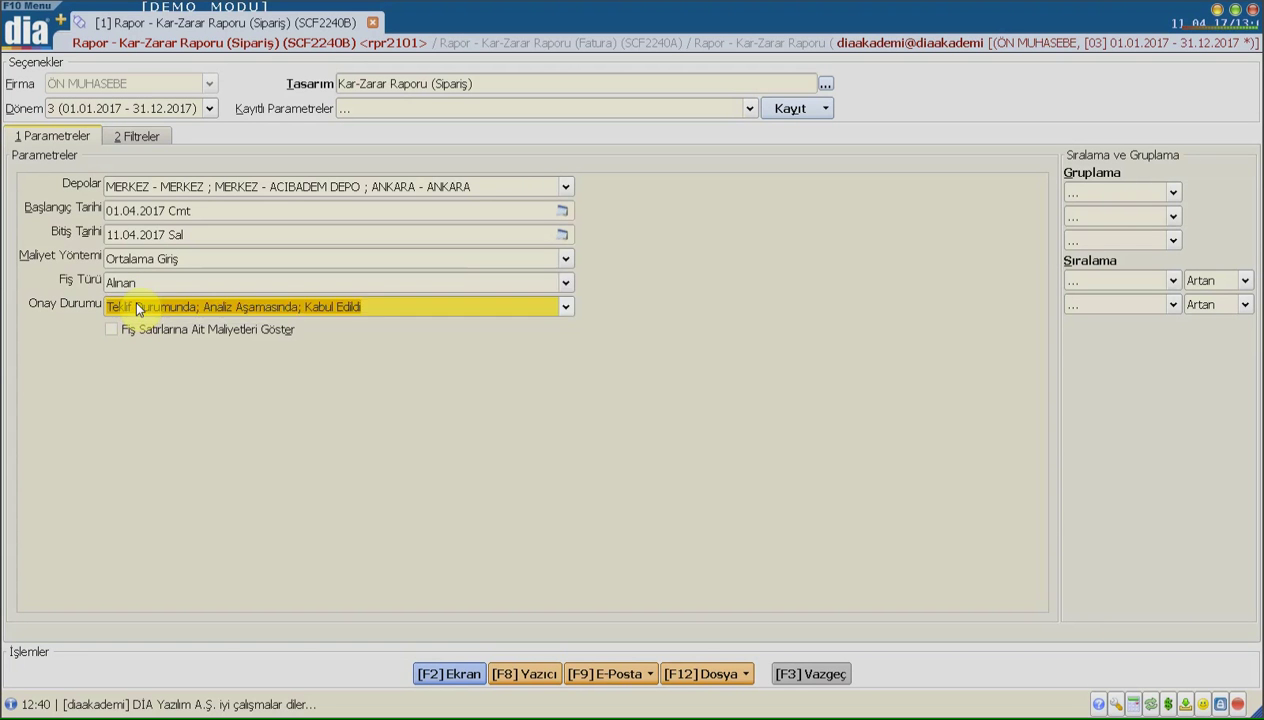
pyautogui.click(152, 283)
# Review the approval statuses offered for Onay Durumu and enable Fiş Satırlarına Ait Maliyetleri Göster
pyautogui.click(122, 306)
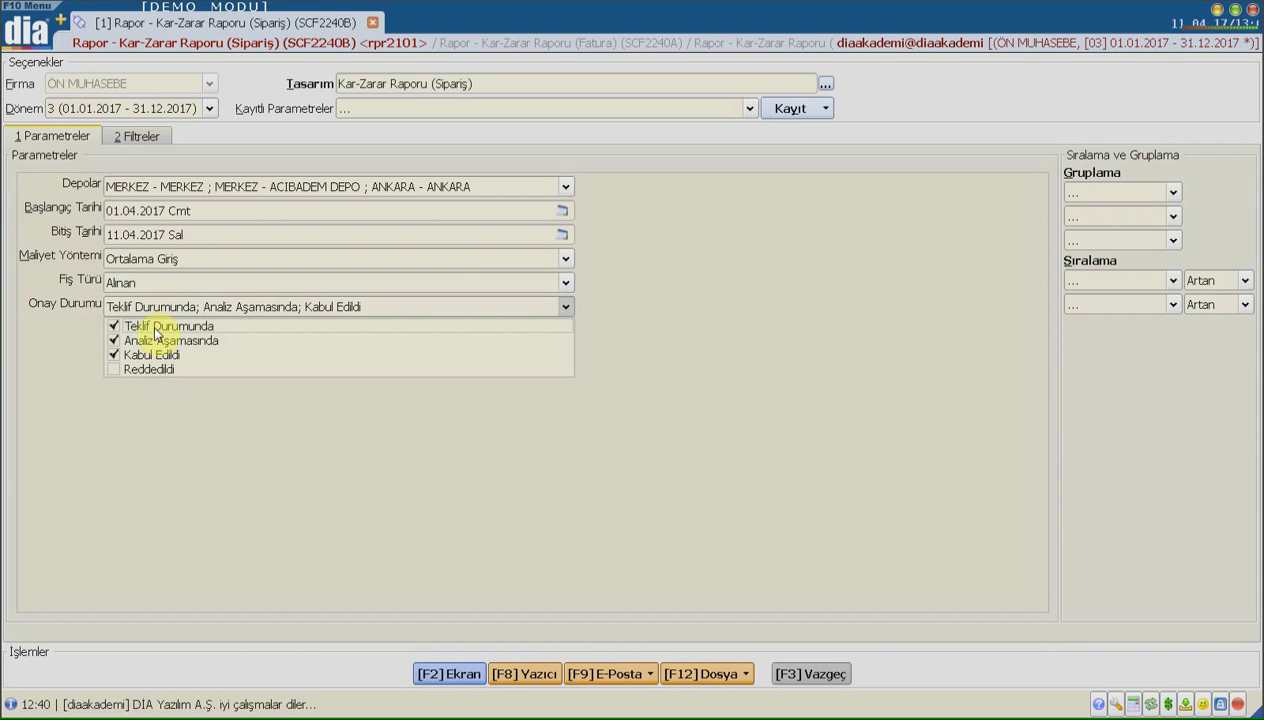
pyautogui.click(59, 352)
pyautogui.click(158, 329)
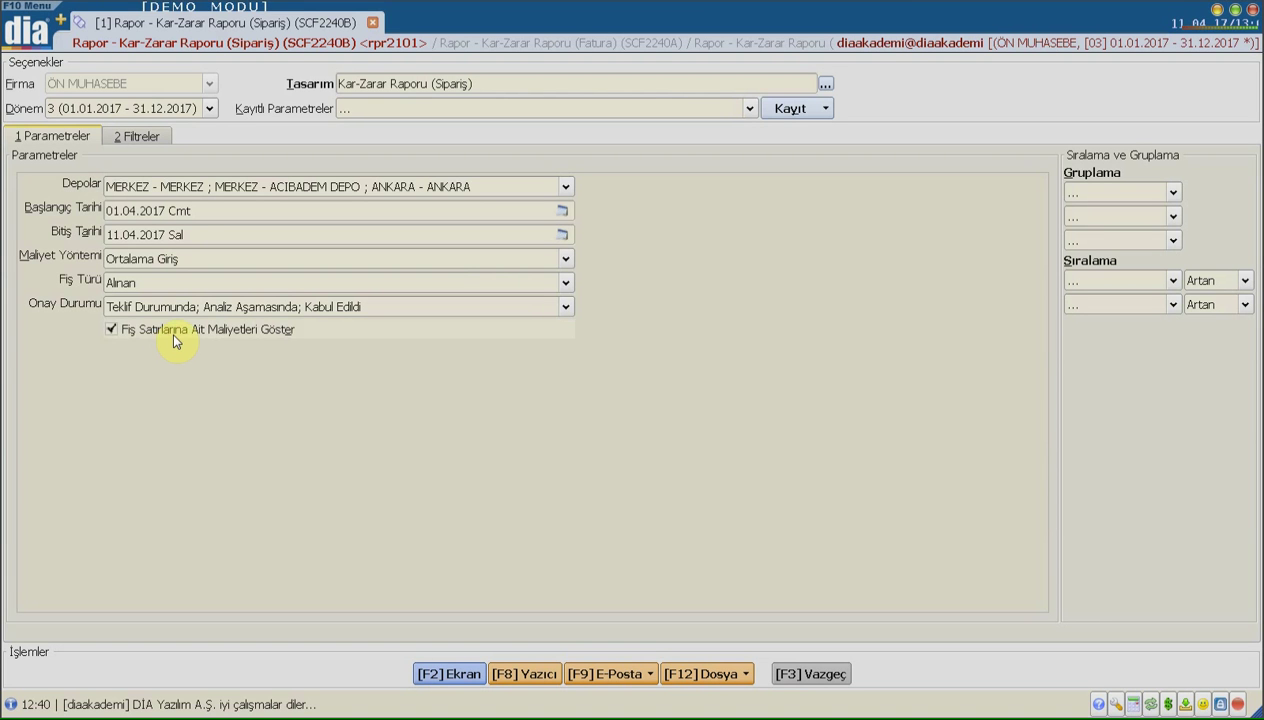
# Display the order-based profit and loss report on screen, review its order rows and totals, and close the preview
pyautogui.click(447, 676)
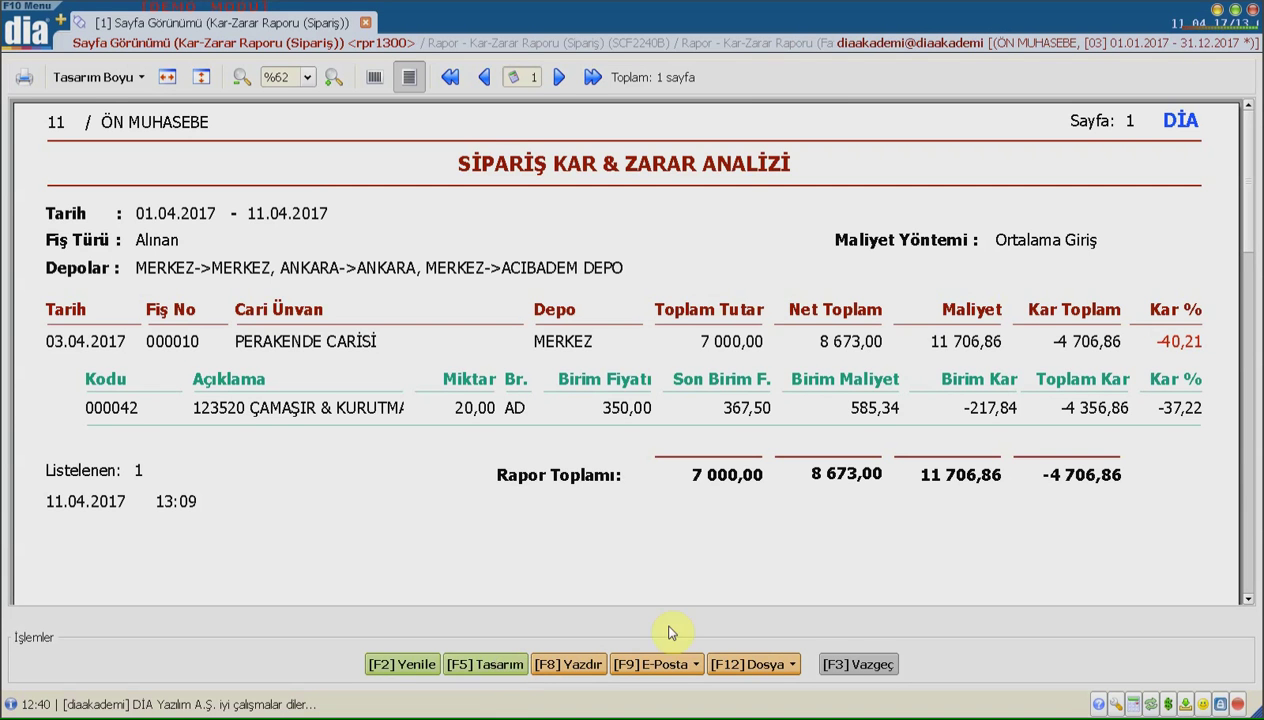
pyautogui.click(840, 665)
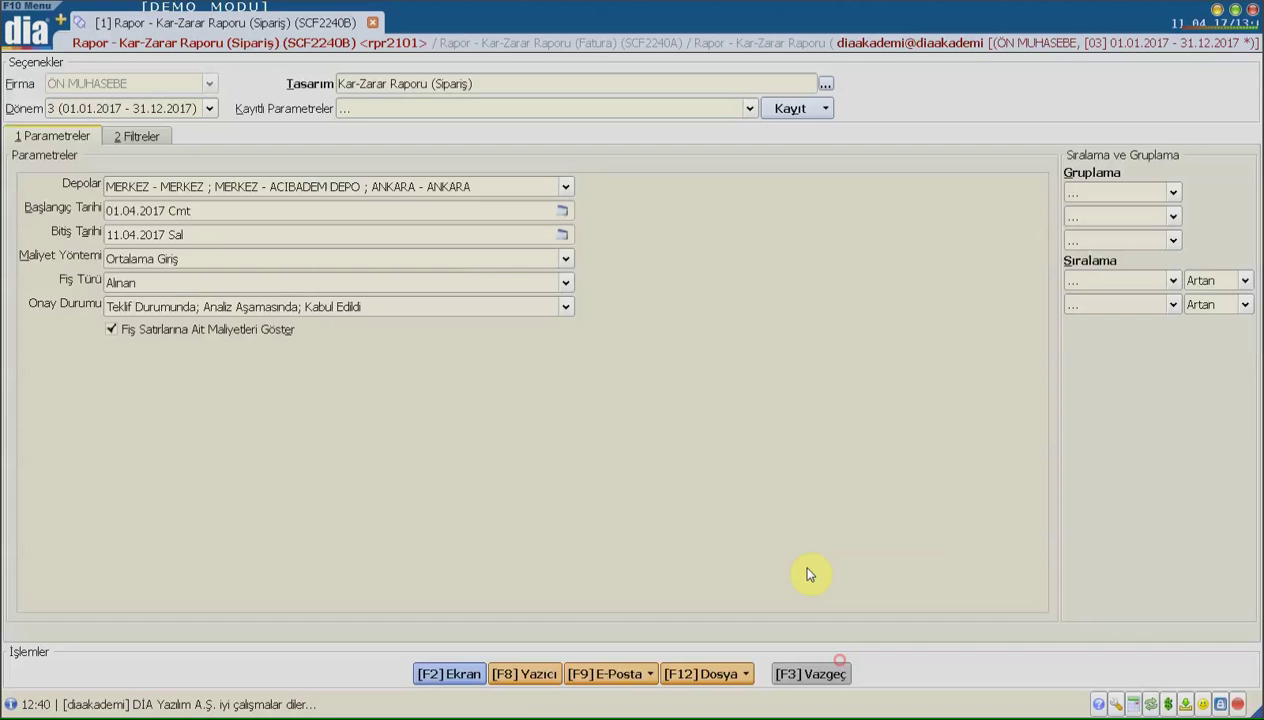
# Bring up the search list of screens and reports
pyautogui.click(35, 50)
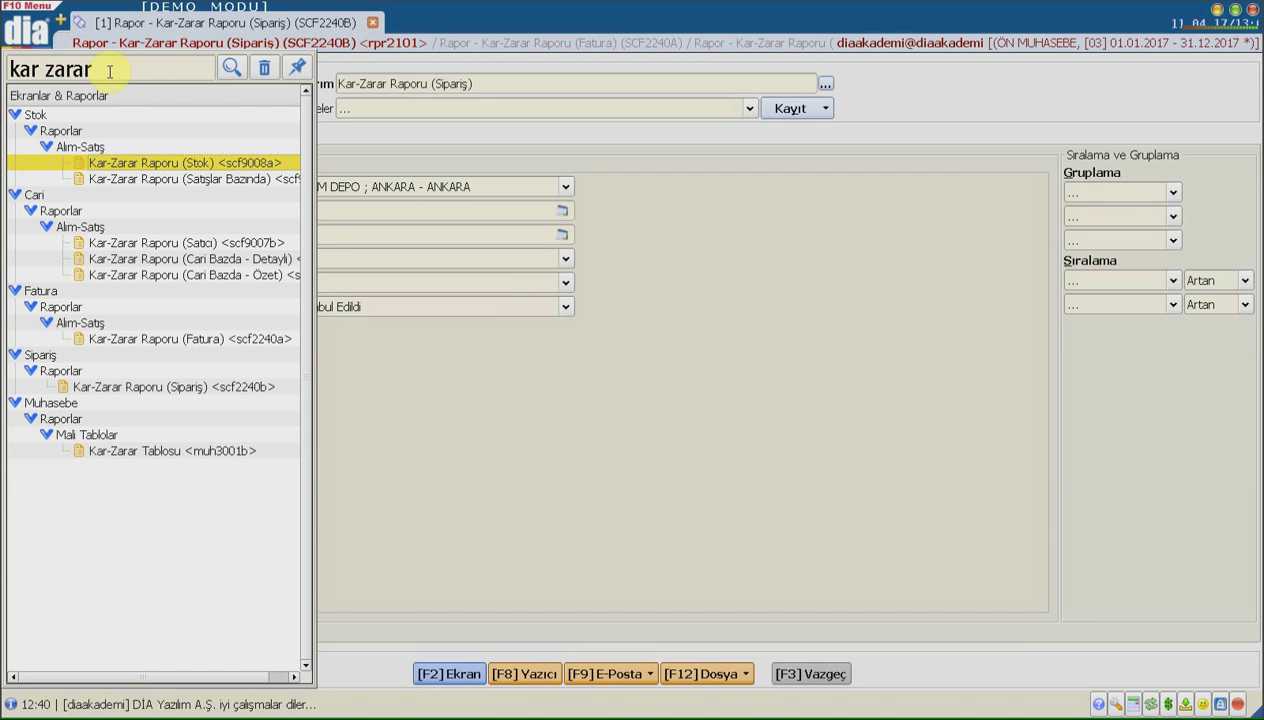